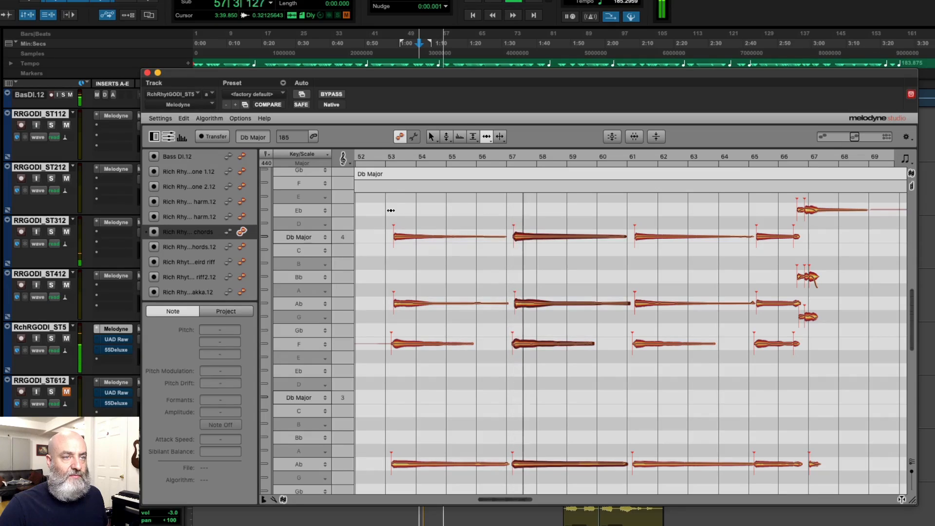
Step: Play back the chord notes and inspect their start timing against the grid around bar 57
key(space)
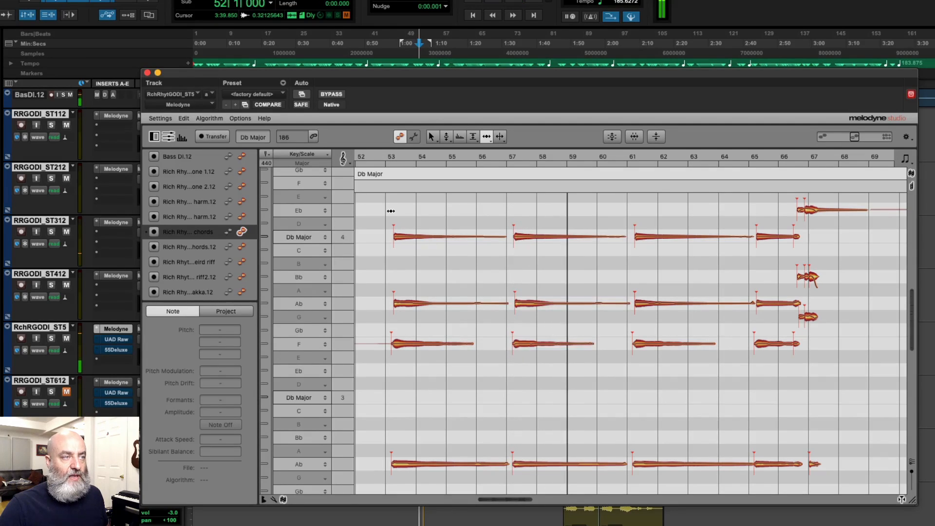
key(space)
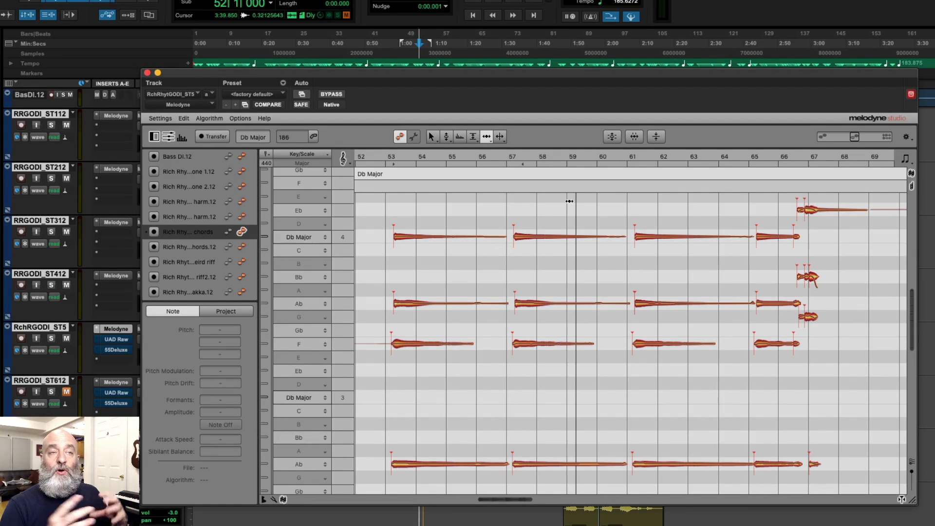
drag(515, 216, 614, 211)
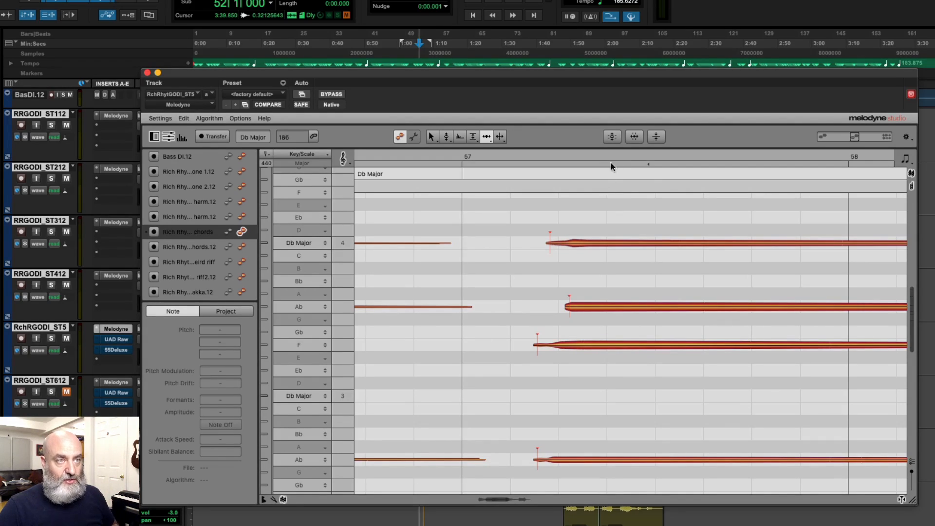
Step: Quantize the note timing to a 1/8 groove reference at 100 % intensity
click(633, 136)
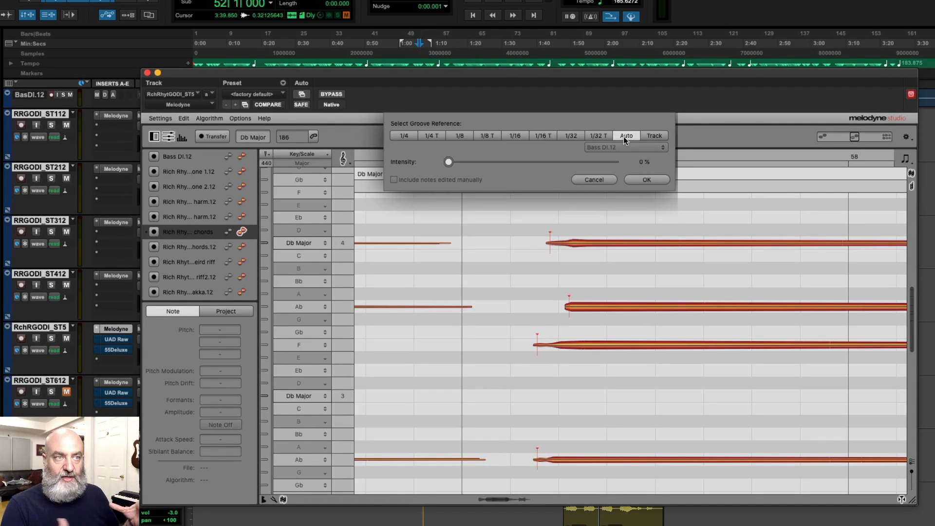
click(650, 137)
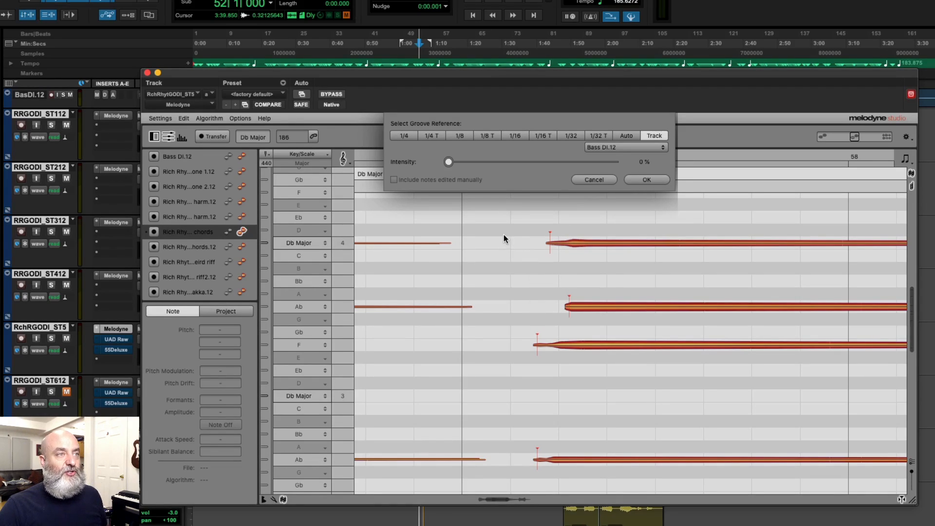
click(458, 136)
drag(449, 162, 628, 170)
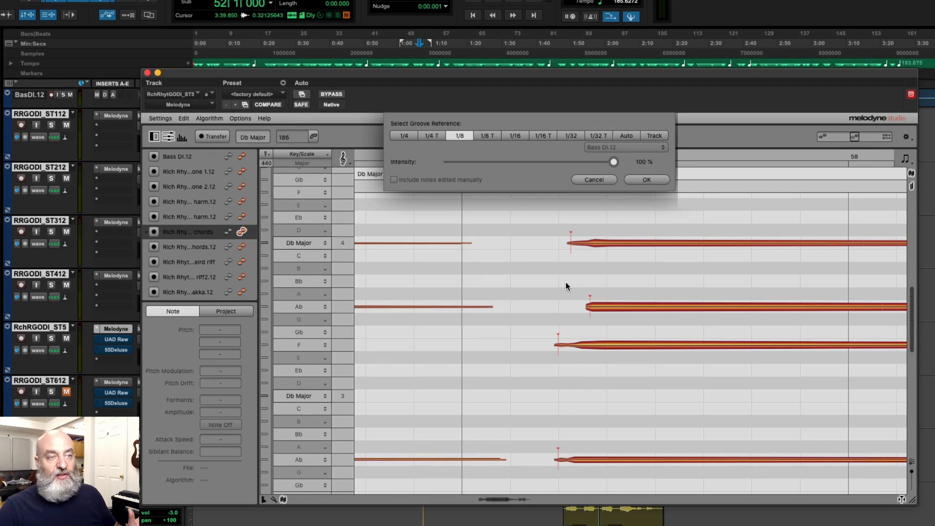
click(635, 180)
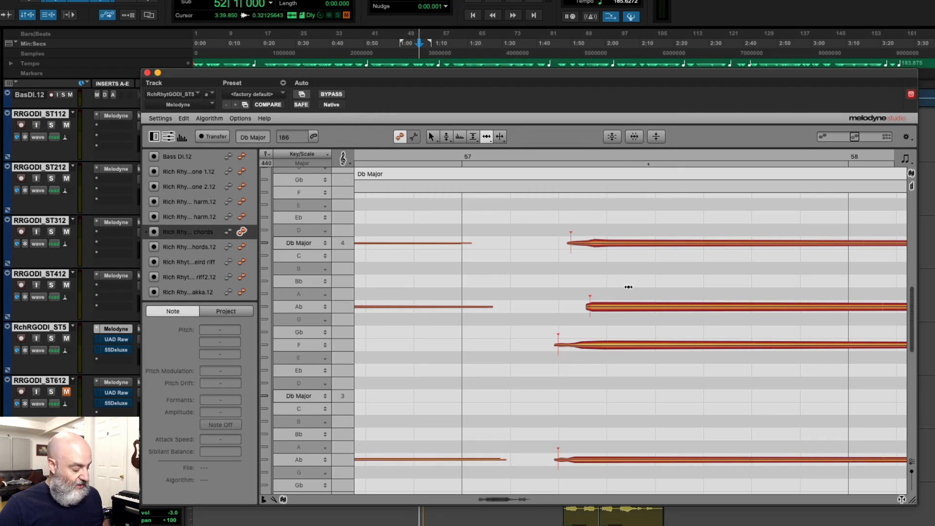
Step: Select all the notes and try shifting them earlier in time as one group
drag(652, 275, 586, 265)
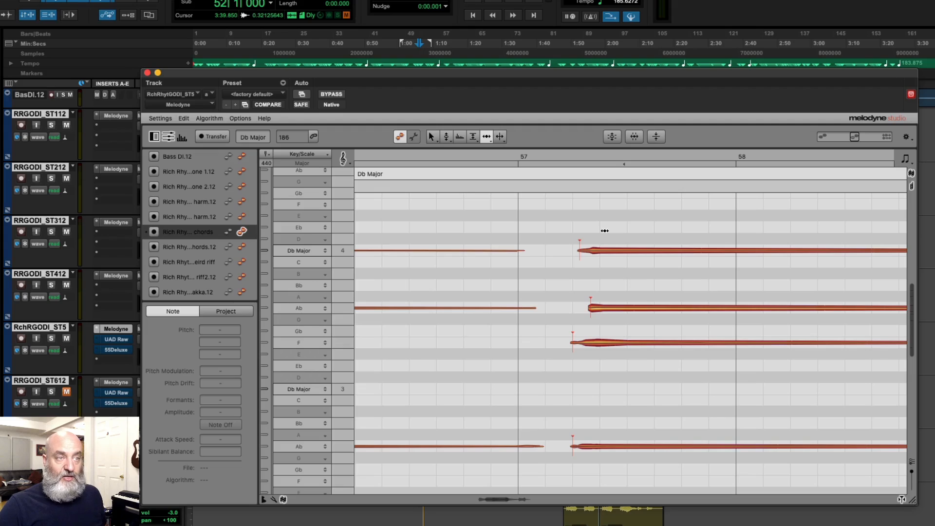
key(super+q)
click(463, 217)
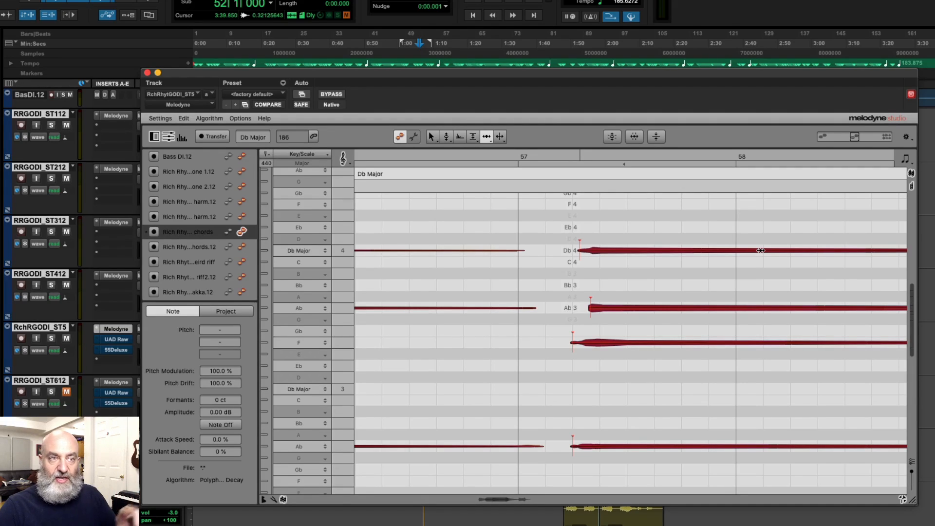
drag(760, 251, 704, 251)
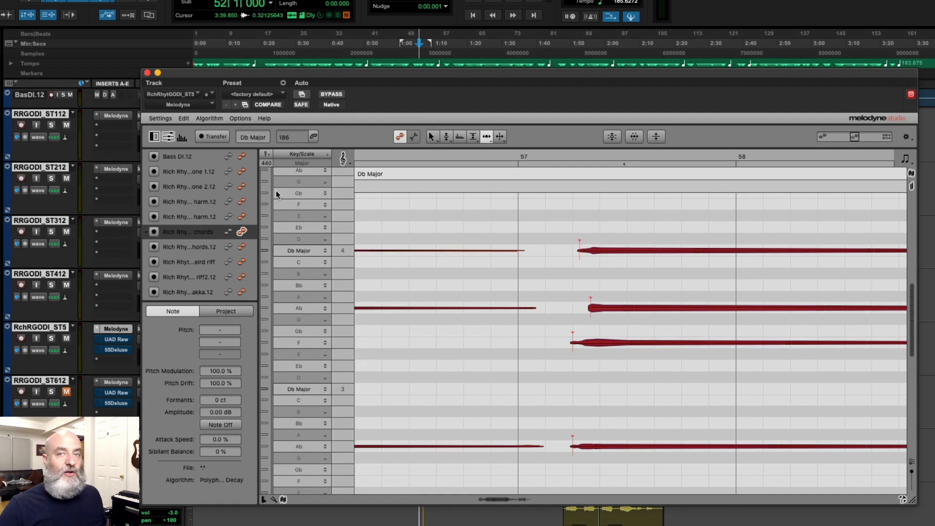
Step: Search the shortcut preferences for NUDGE and check the assignment of Nudge Left
click(158, 119)
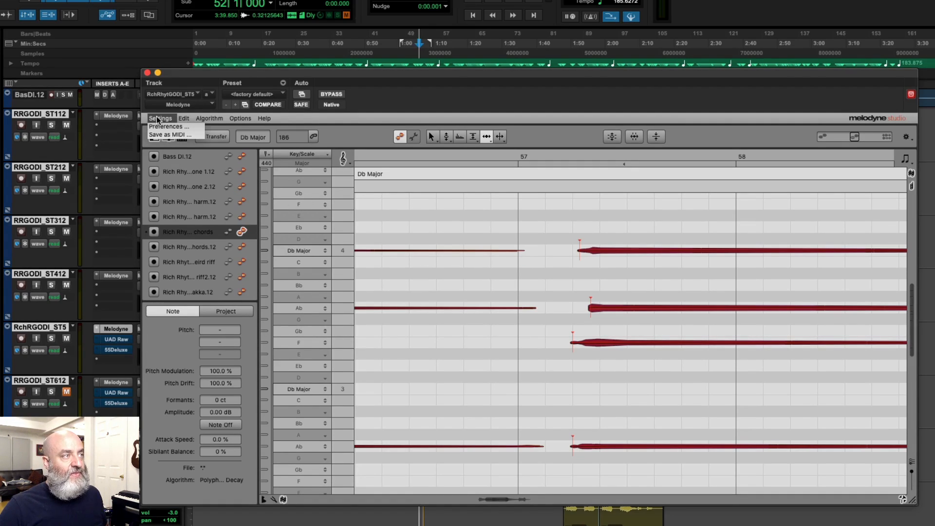
click(161, 127)
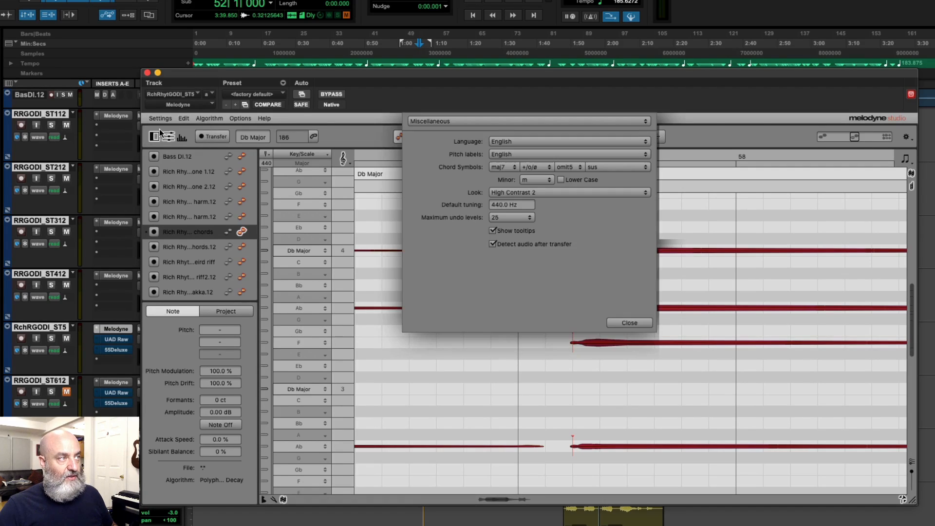
click(413, 121)
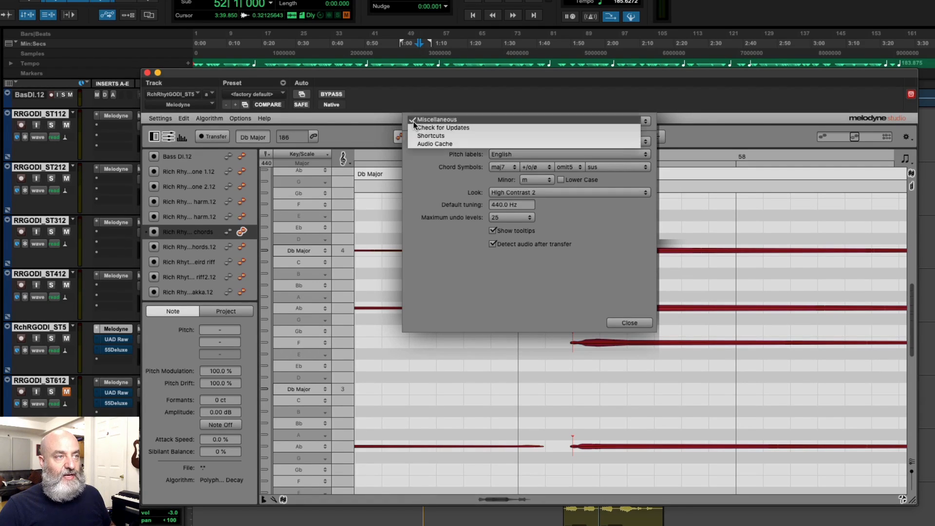
click(417, 132)
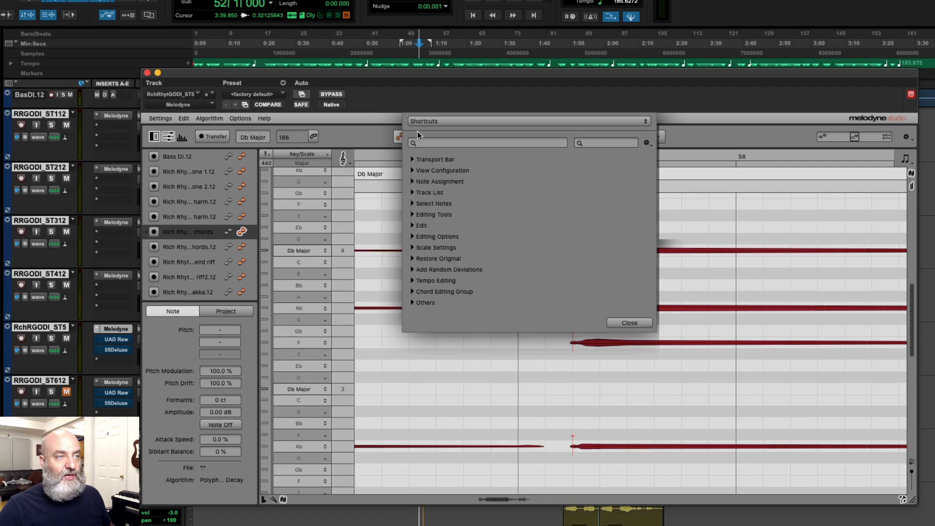
click(428, 144)
text(NUDGE)
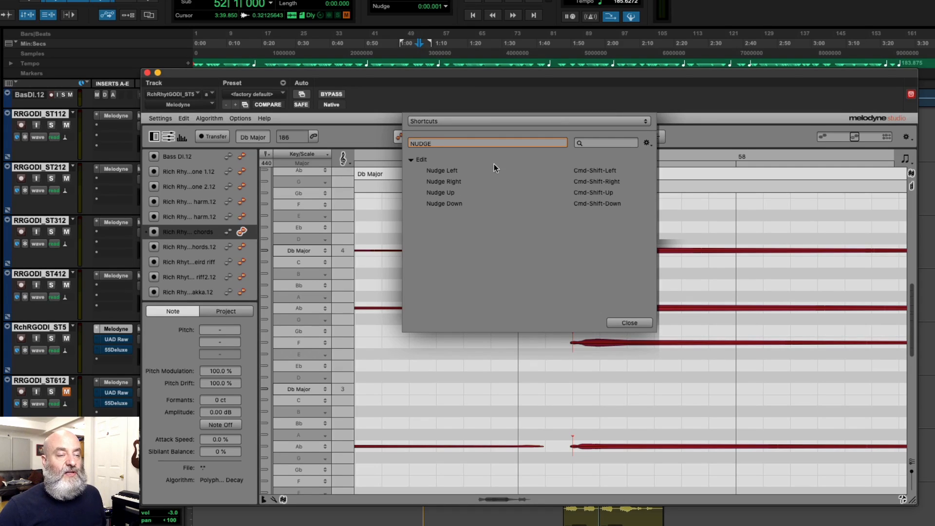
click(573, 170)
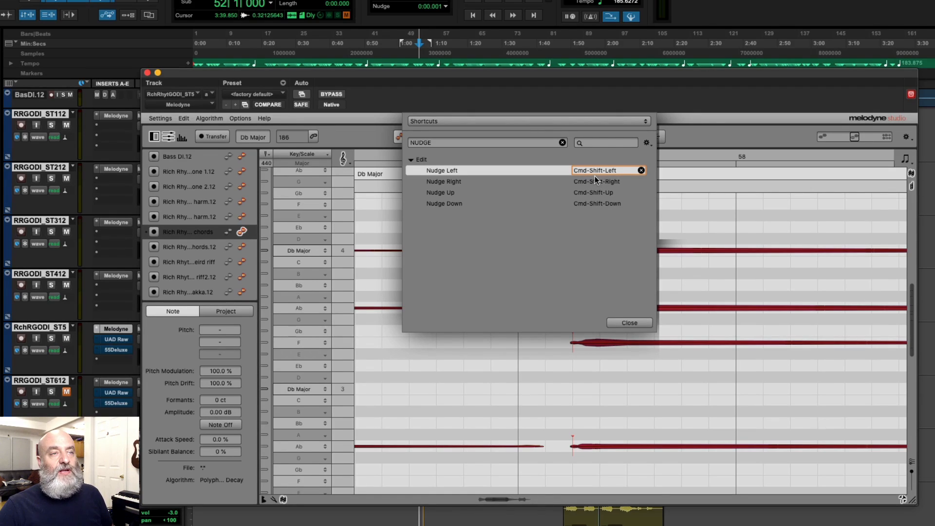
click(627, 324)
Step: Select the four notes of the chord just after bar 57 together, and clear the selection
click(614, 237)
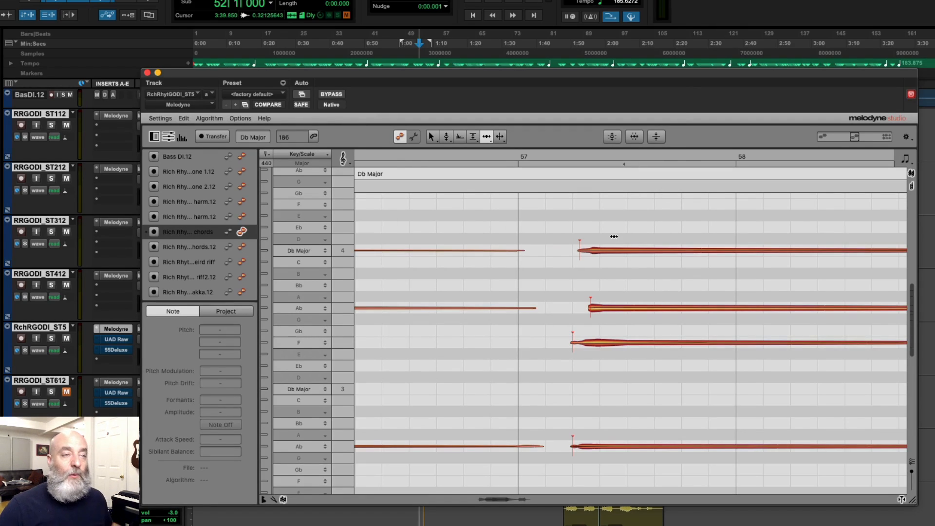
drag(610, 234, 650, 455)
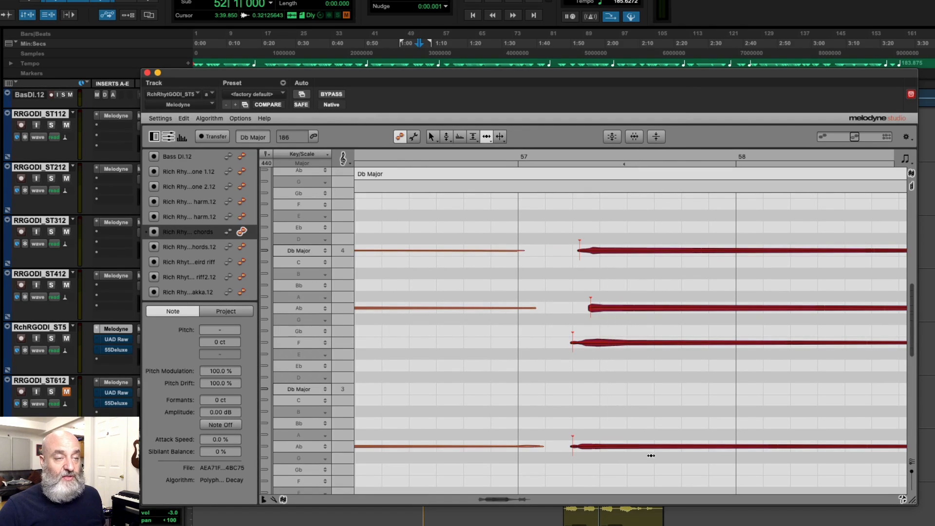
click(626, 423)
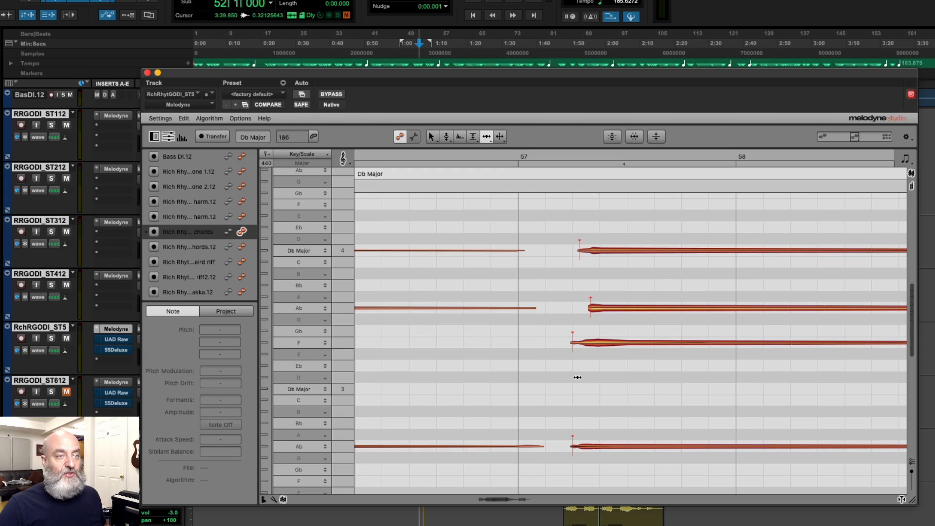
Step: Listen to the chord just after bar 57 and examine how its note starts are staggered
scroll(577, 379, right, 2)
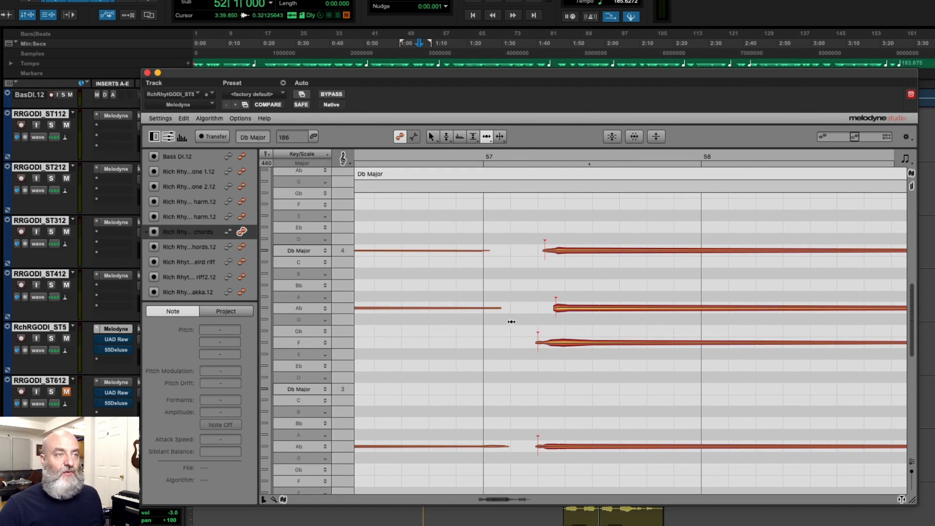
scroll(468, 222, right, 6)
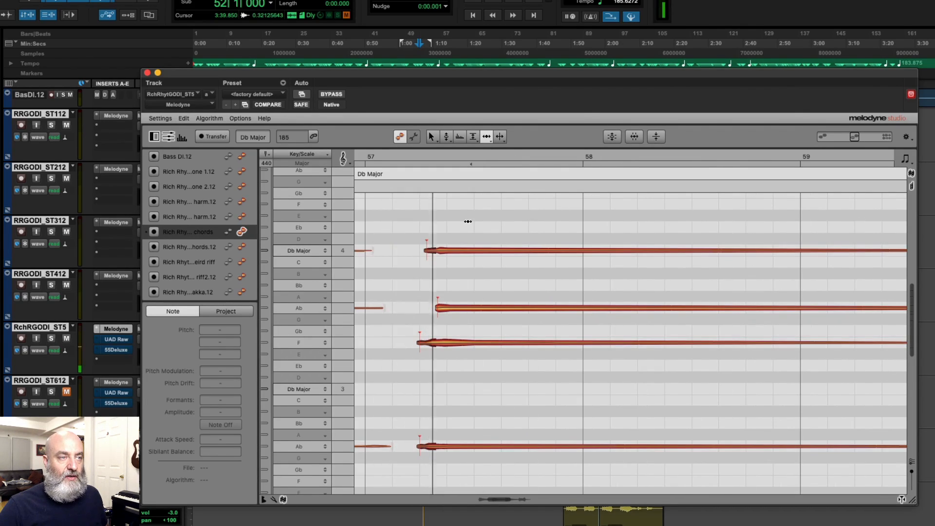
scroll(545, 298, left, 5)
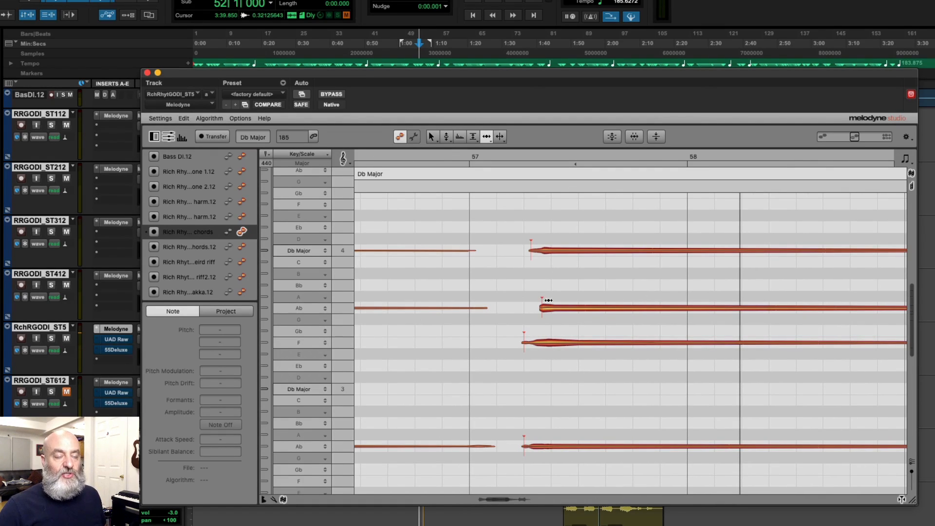
Step: Select every F3 note in the chord part, across all the chords
scroll(476, 326, down, 5)
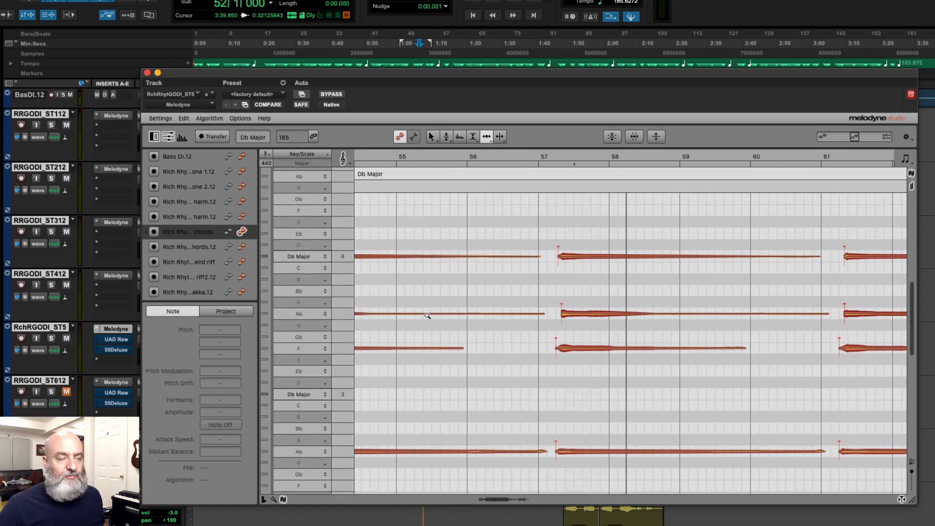
scroll(475, 326, left, 3)
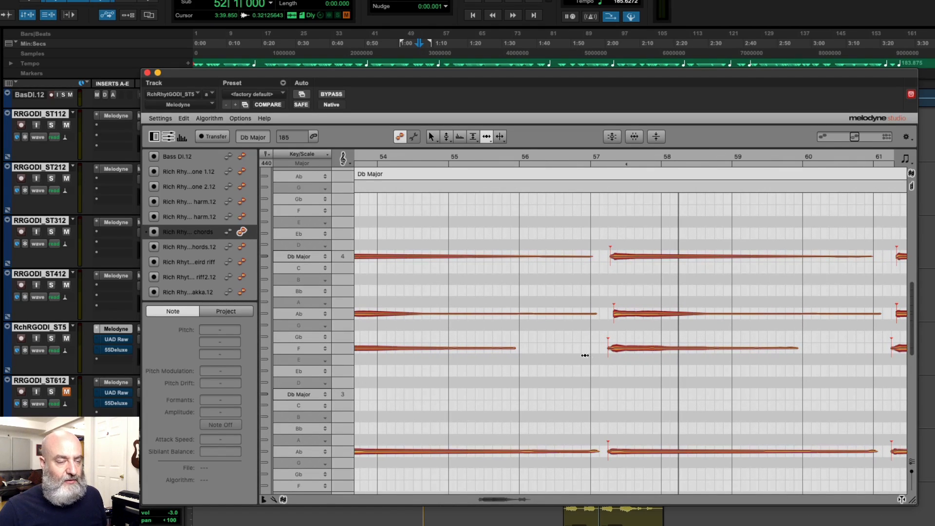
click(619, 348)
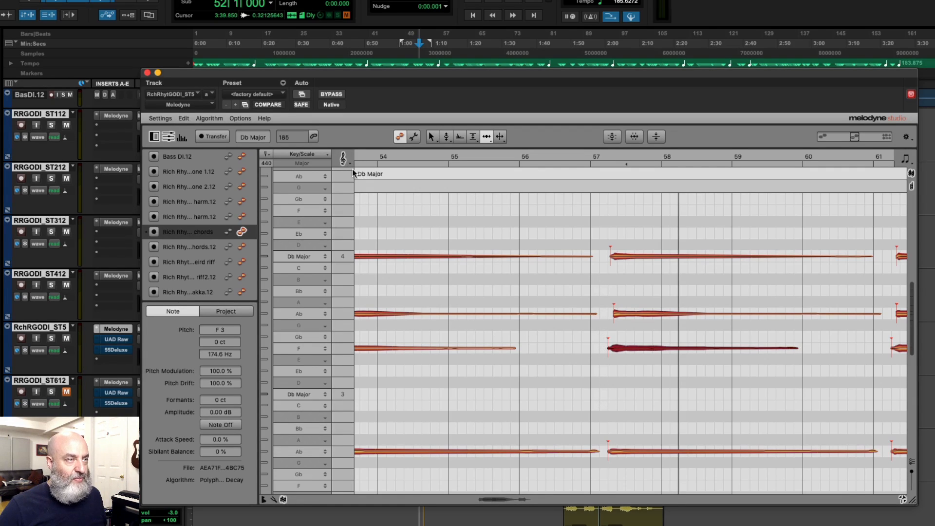
double_click(343, 348)
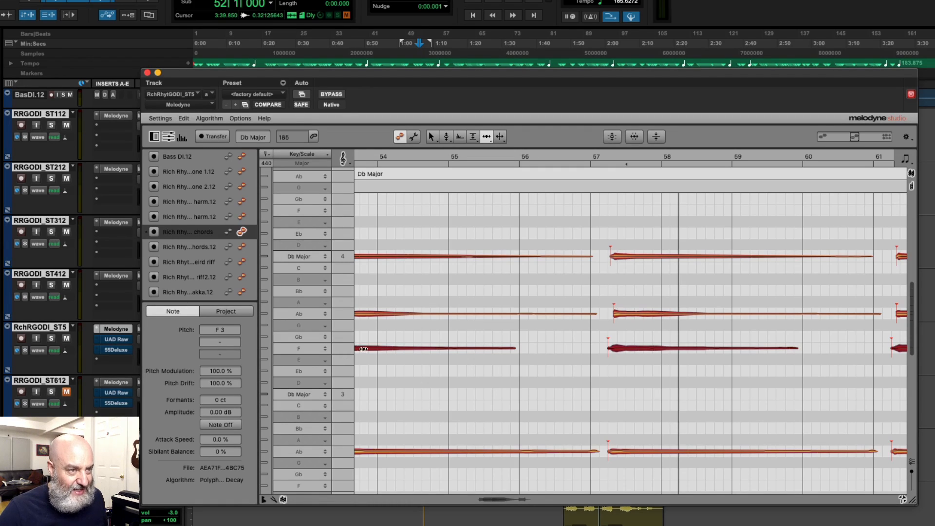
scroll(559, 345, right, 4)
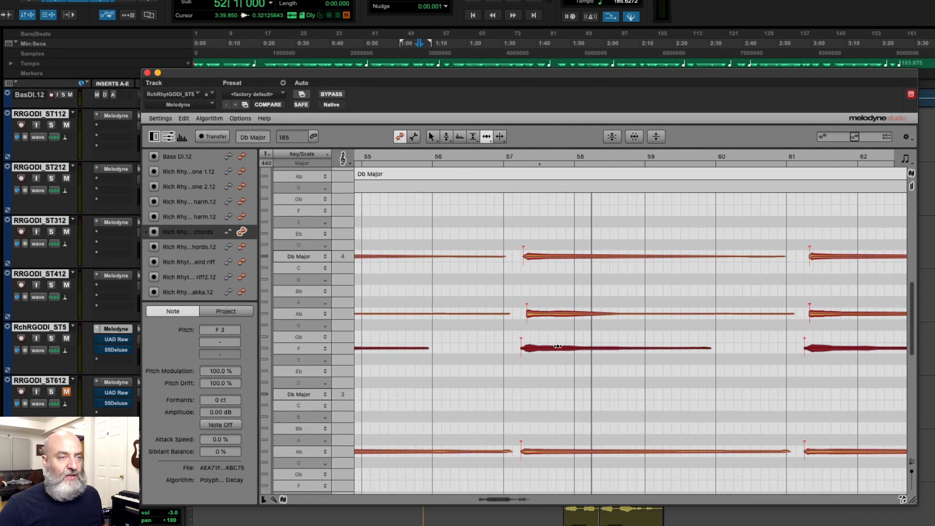
Step: Add all Ab3 and Db4 notes to the F3 selection and shift the selected notes slightly later
drag(494, 327, 740, 335)
scroll(739, 335, right, 3)
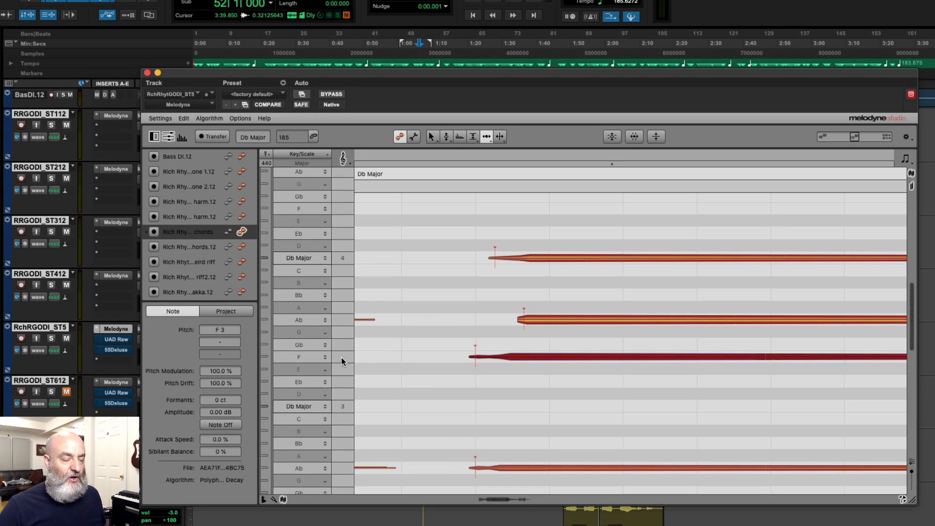
shift+click(345, 317)
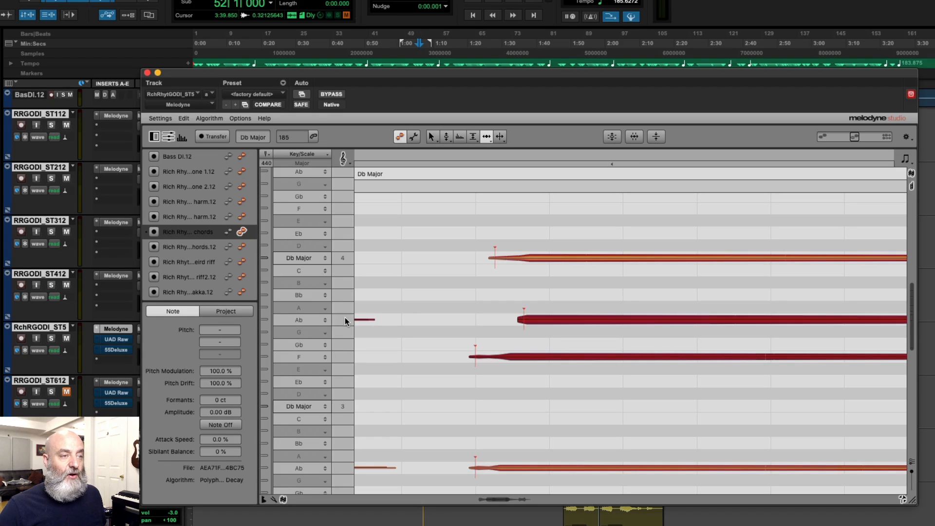
shift+click(349, 257)
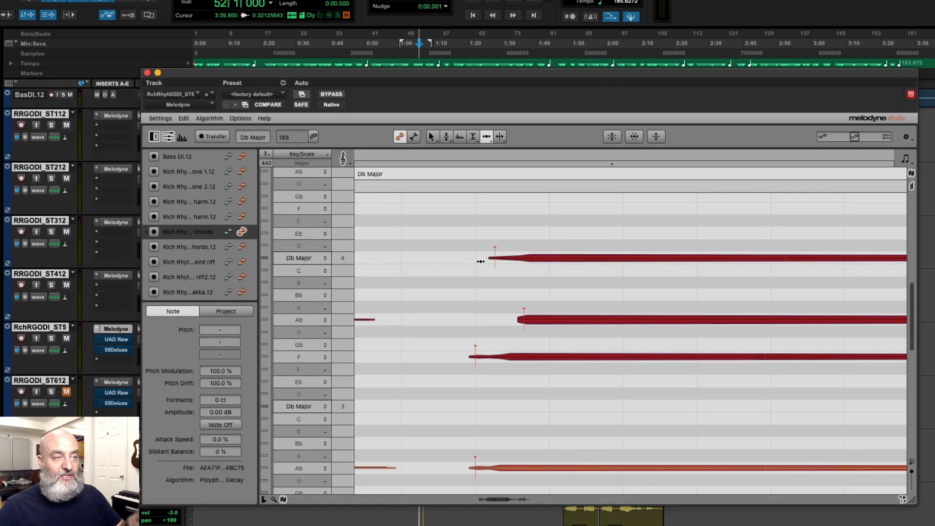
drag(629, 256, 642, 257)
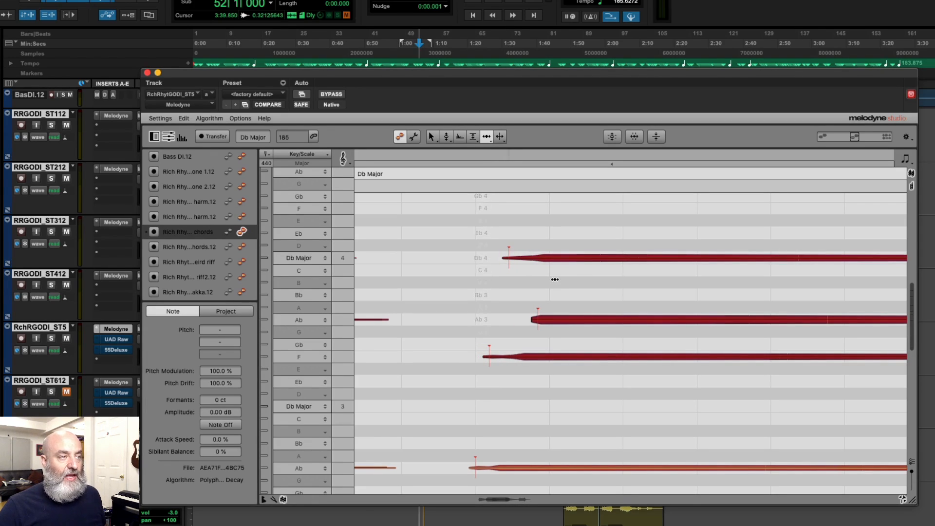
Step: Shift the Ab3 and Db4 notes slightly later without the F3 notes, and move the Db4 notes alone a little further
shift+click(347, 358)
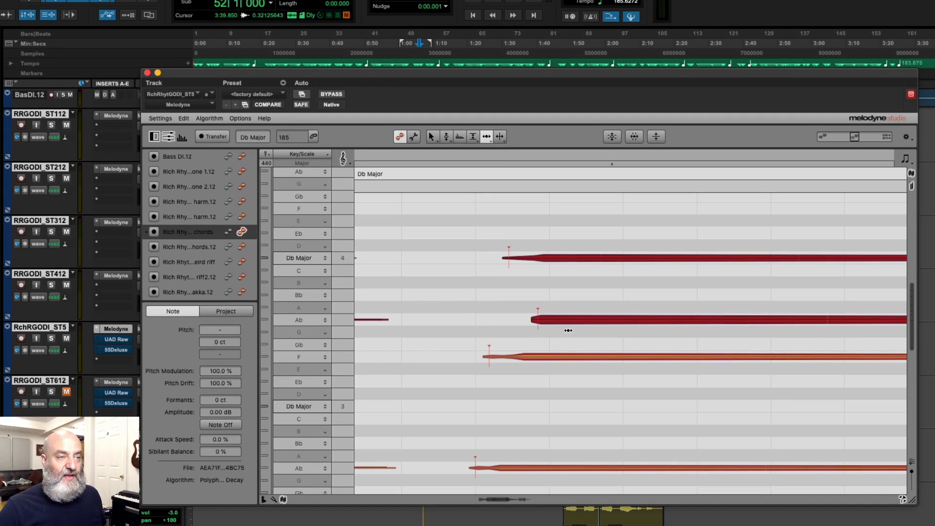
drag(563, 322, 579, 322)
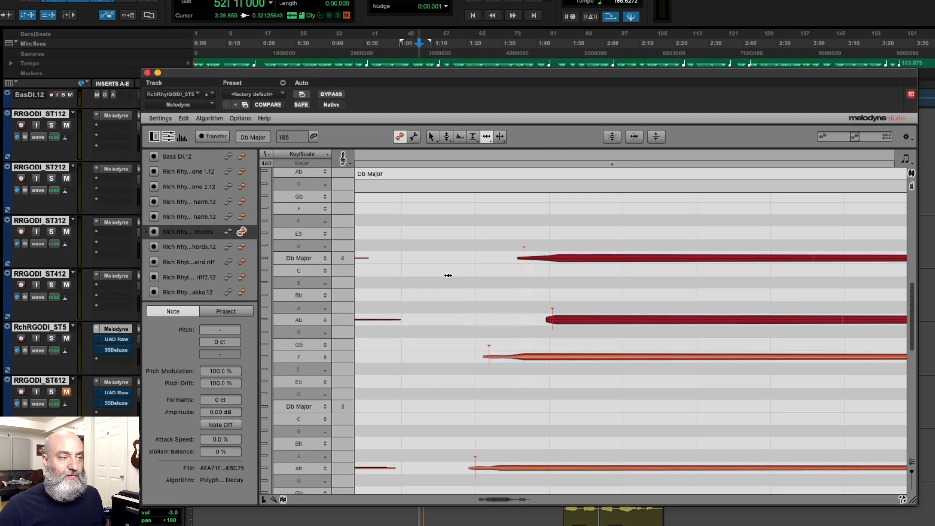
shift+click(345, 320)
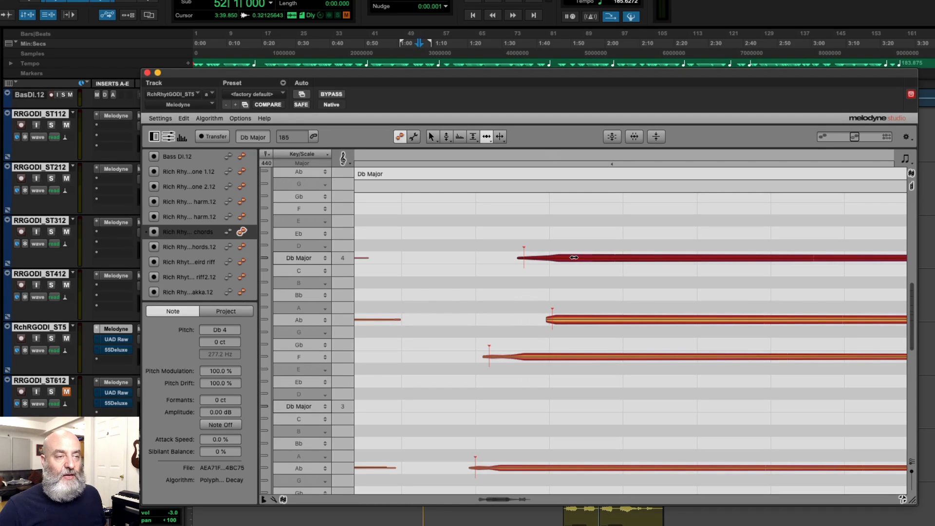
drag(574, 257, 596, 257)
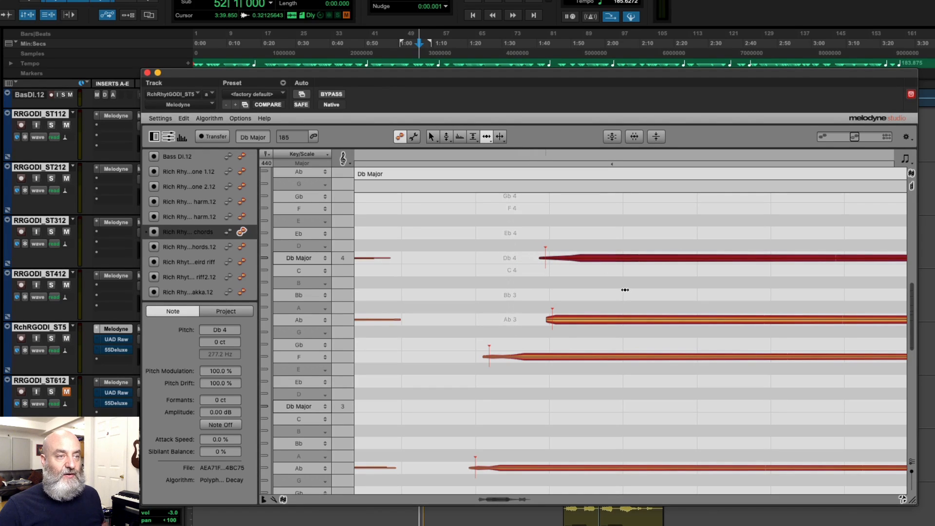
Step: Play back the chord after bar 57 to hear how its staggered notes sound as a strum
scroll(539, 246, down, 3)
scroll(568, 252, right, 2)
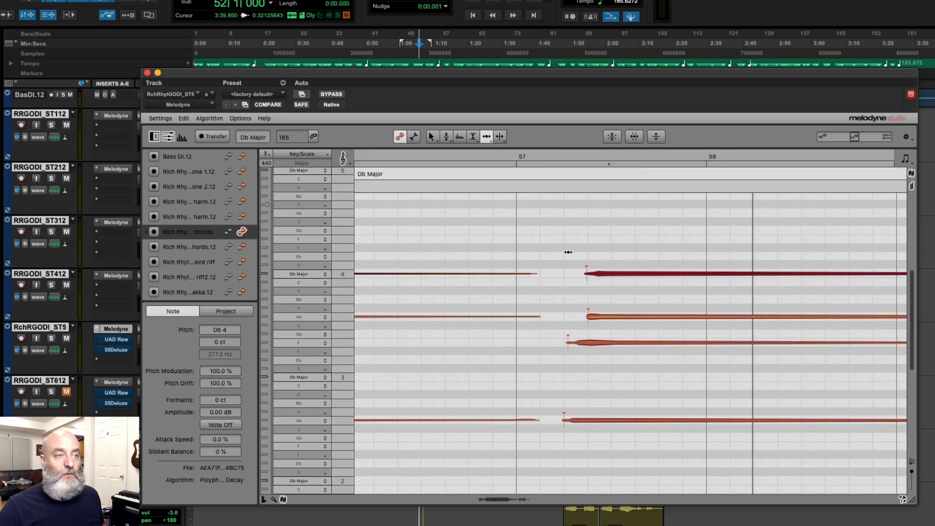
key(space)
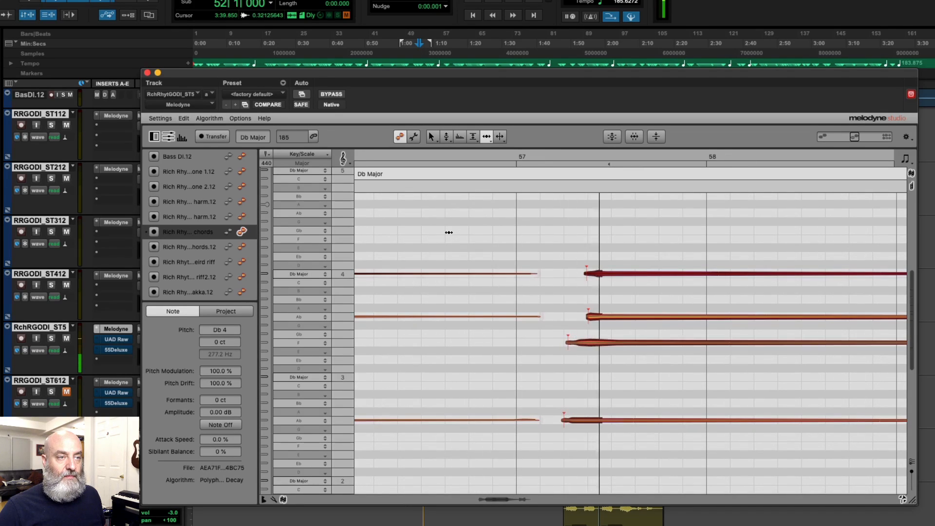
key(space)
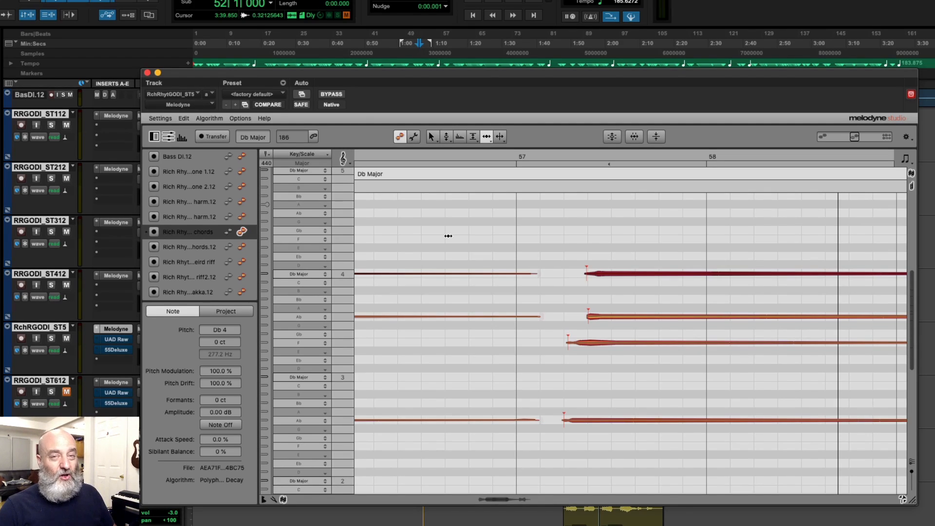
Step: Select the F3 notes of the chords at bars 53, 57 and 61, try to lengthen them together, and undo the attempts
scroll(543, 247, right, 3)
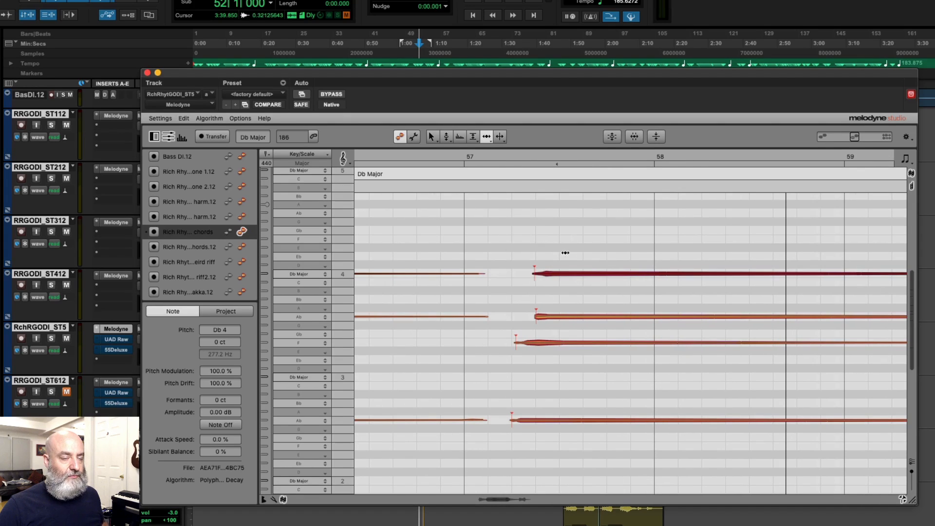
drag(603, 258, 505, 242)
scroll(505, 242, right, 2)
mouse_move(575, 274)
mouse_down()
mouse_move(513, 264)
mouse_move(534, 248)
mouse_move(534, 257)
mouse_move(509, 253)
mouse_move(559, 293)
mouse_move(563, 321)
mouse_move(563, 277)
mouse_up()
scroll(535, 256, right, 1)
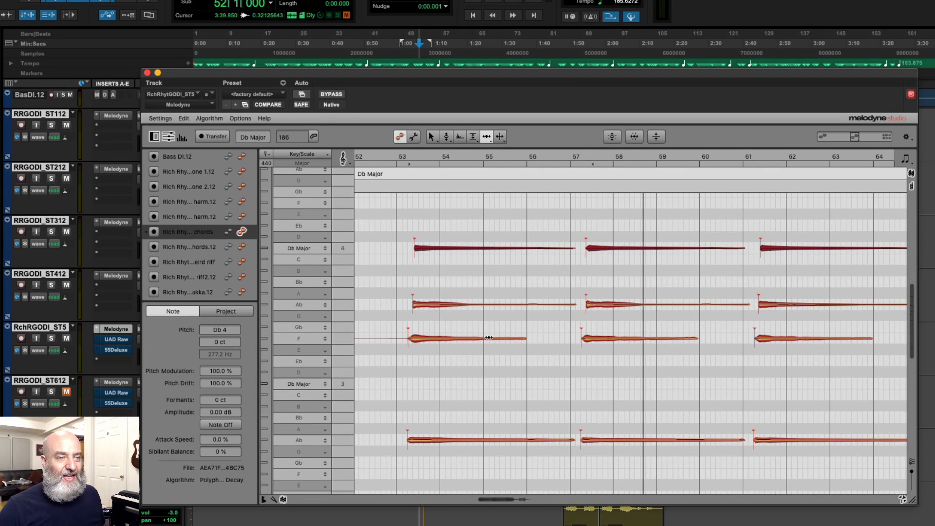
key(super+Tab)
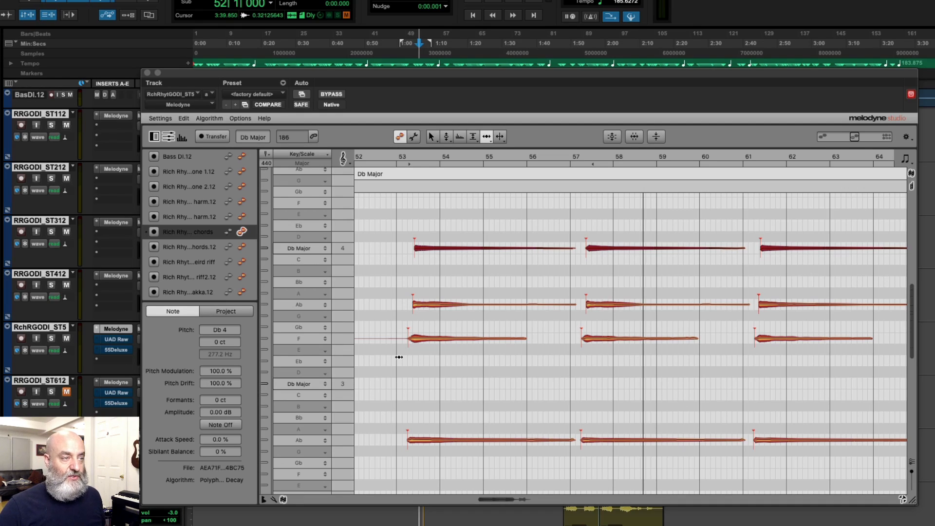
drag(387, 363, 882, 328)
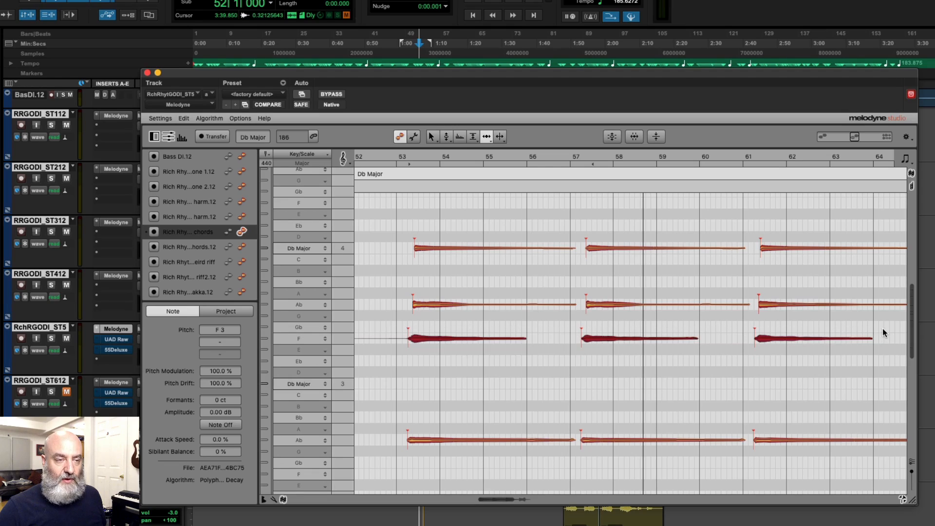
right_click(480, 331)
click(484, 335)
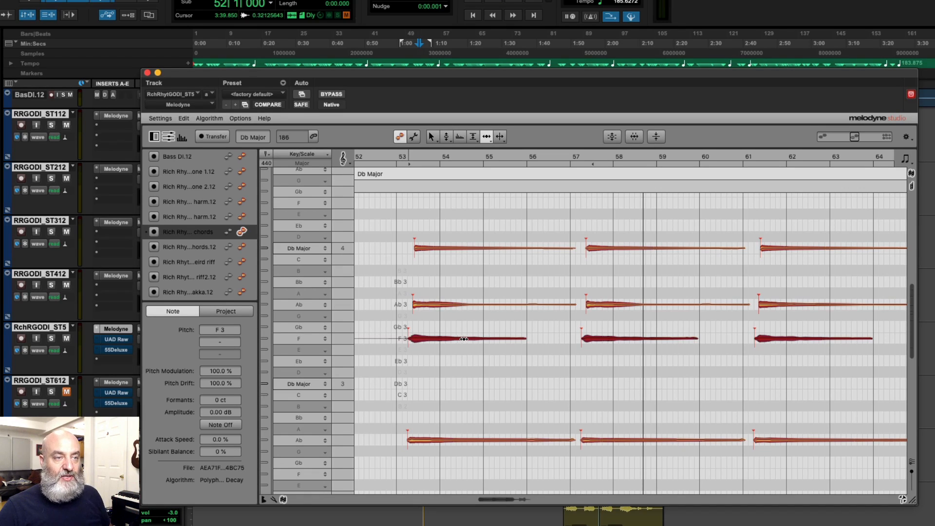
drag(462, 339, 476, 339)
key(super+z)
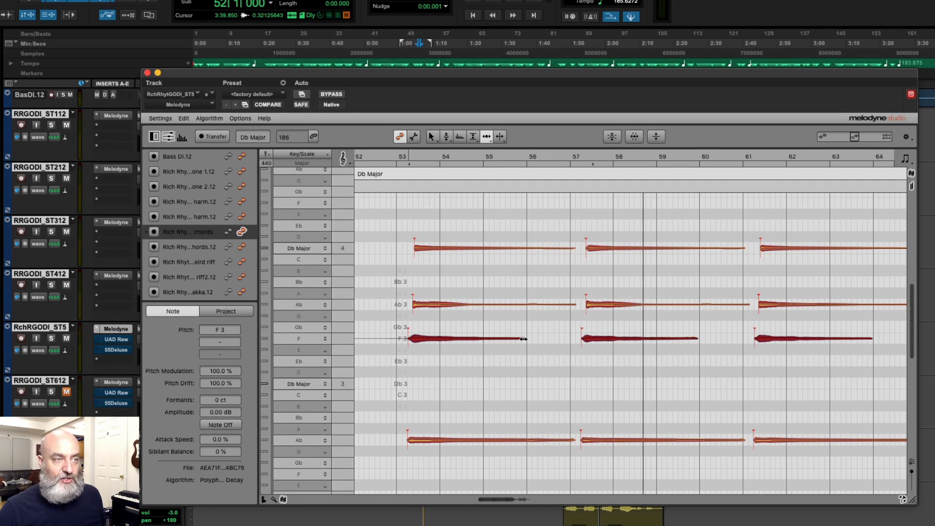
drag(523, 338, 576, 341)
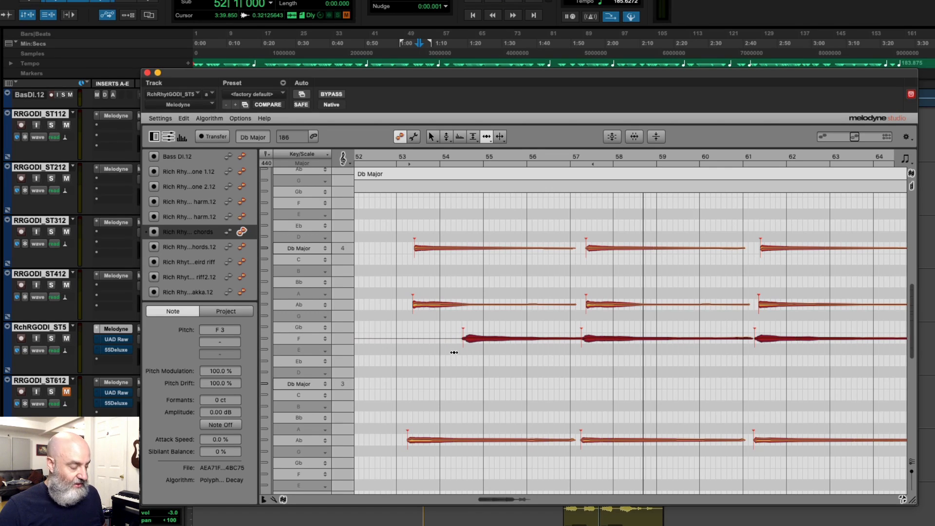
key(super+z)
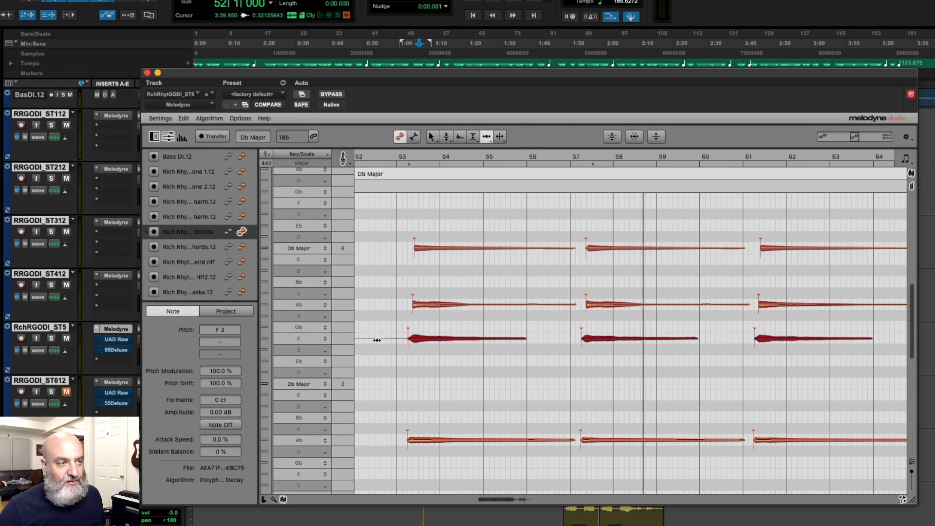
Step: Delete the faint stray F3 note that runs up to the start of the chord after bar 53
drag(384, 354, 490, 272)
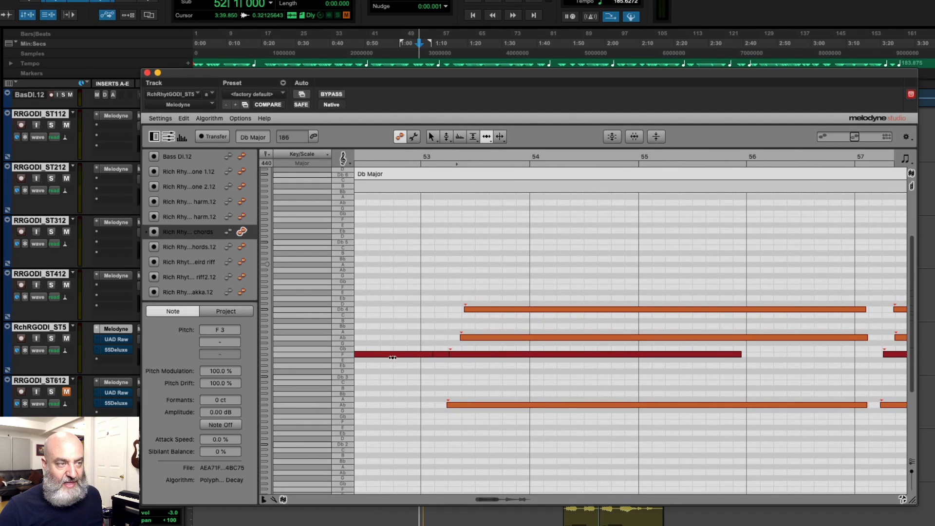
drag(422, 356, 430, 455)
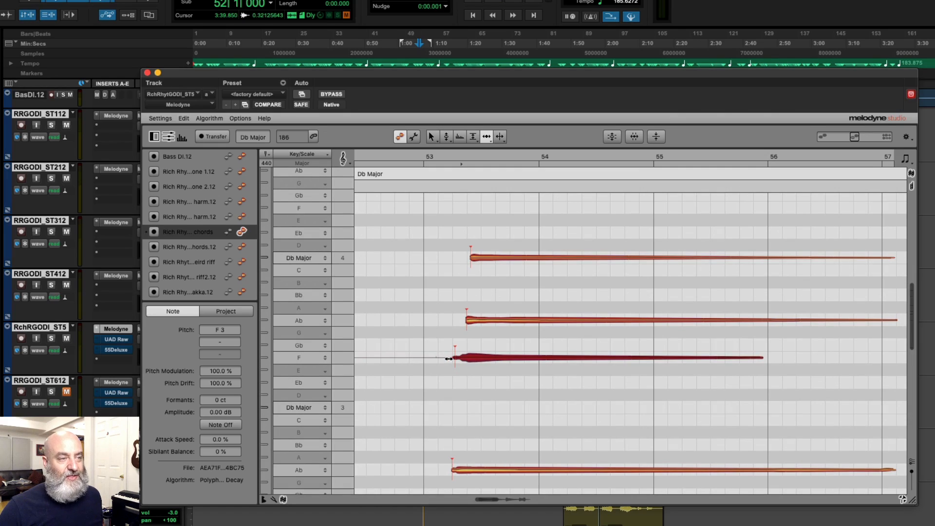
drag(444, 369, 445, 409)
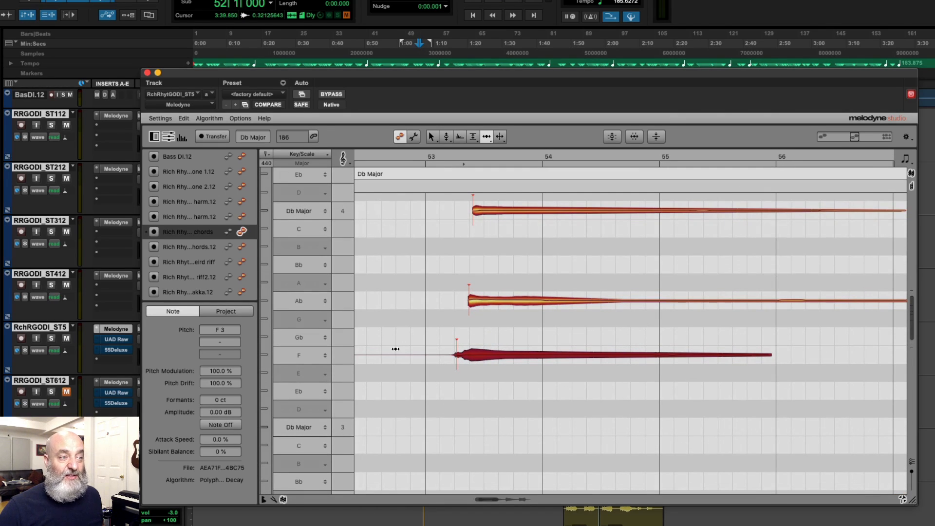
drag(374, 327, 404, 379)
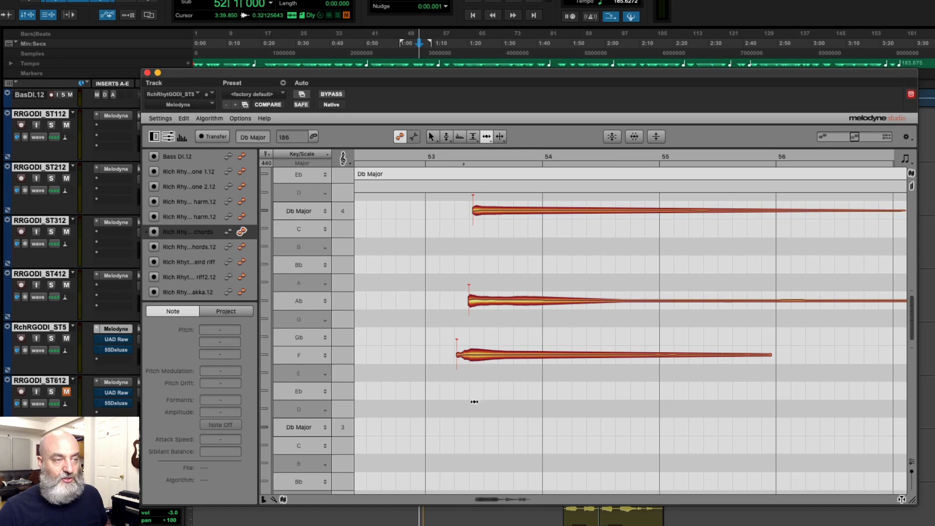
Step: Play back the chord after bar 53 to check it without the stray F3 note
drag(521, 399, 463, 358)
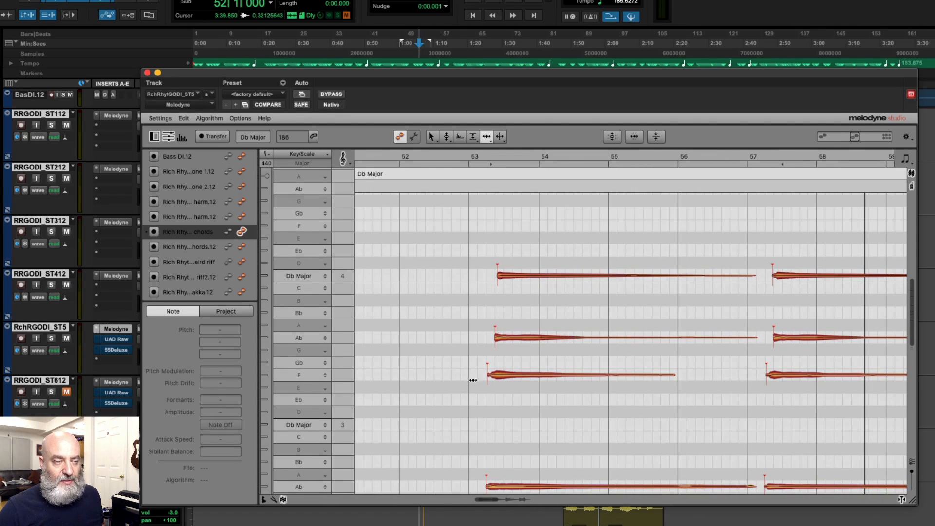
scroll(499, 382, down, 2)
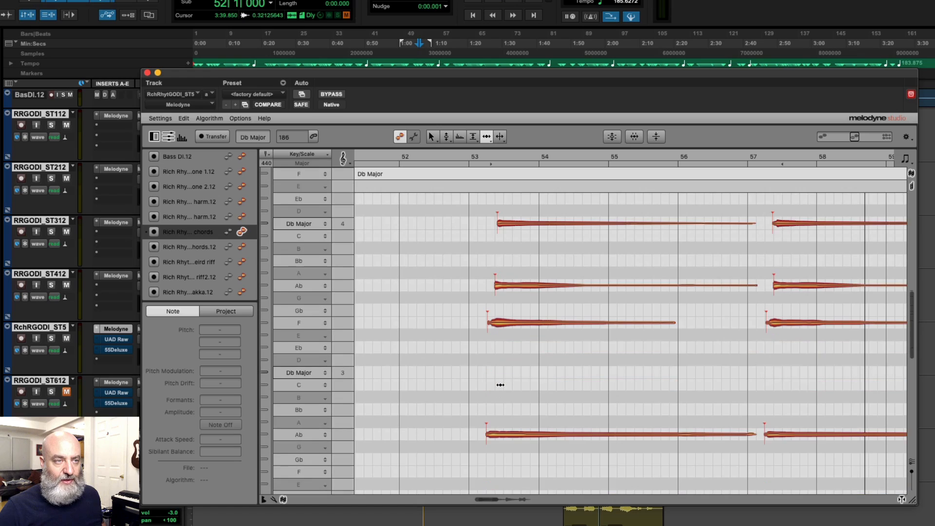
scroll(505, 378, right, 2)
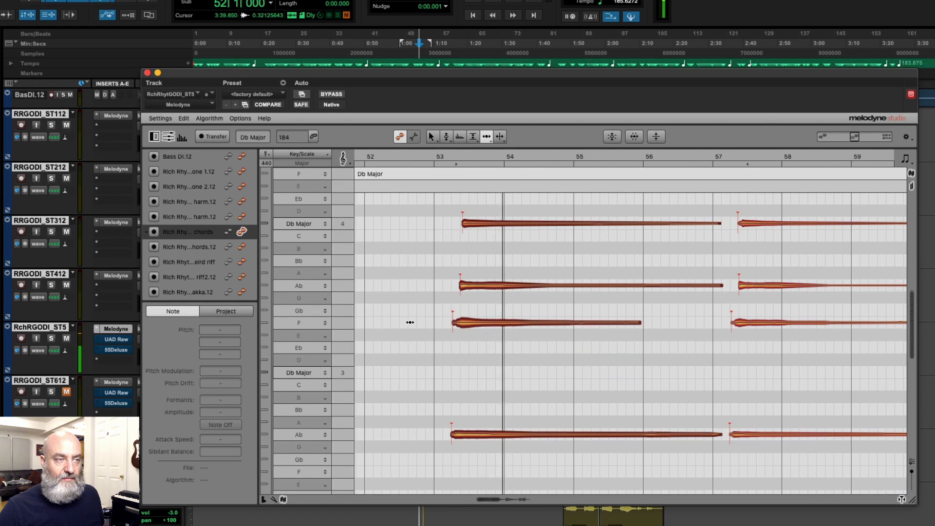
key(space)
scroll(590, 371, down, 3)
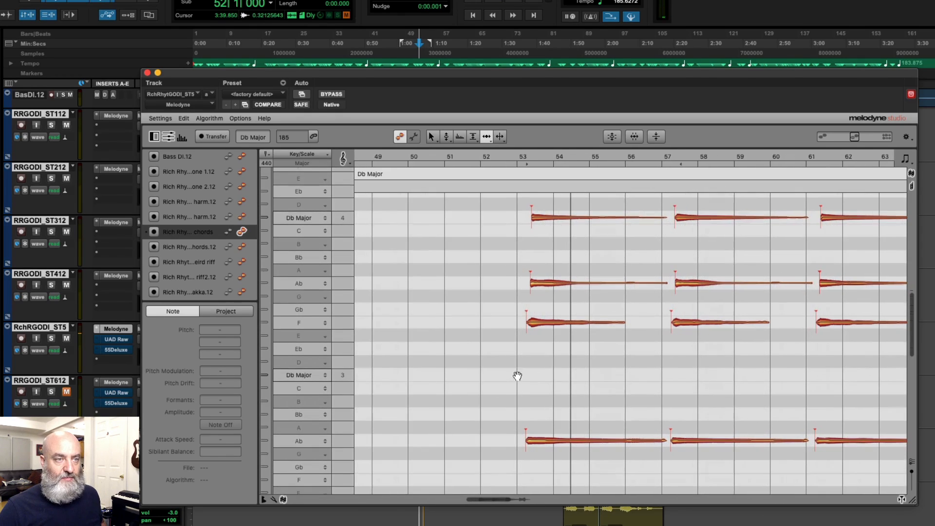
Step: Lengthen the F3 notes of the chords at bars 53, 57 and 61 together so the first one ends at bar 57
scroll(553, 364, right, 3)
drag(420, 361, 844, 303)
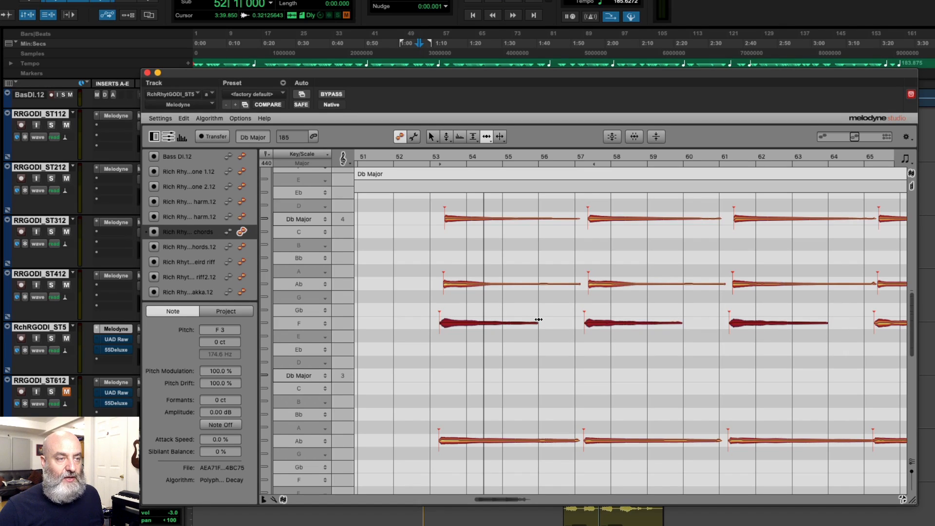
drag(535, 324, 573, 327)
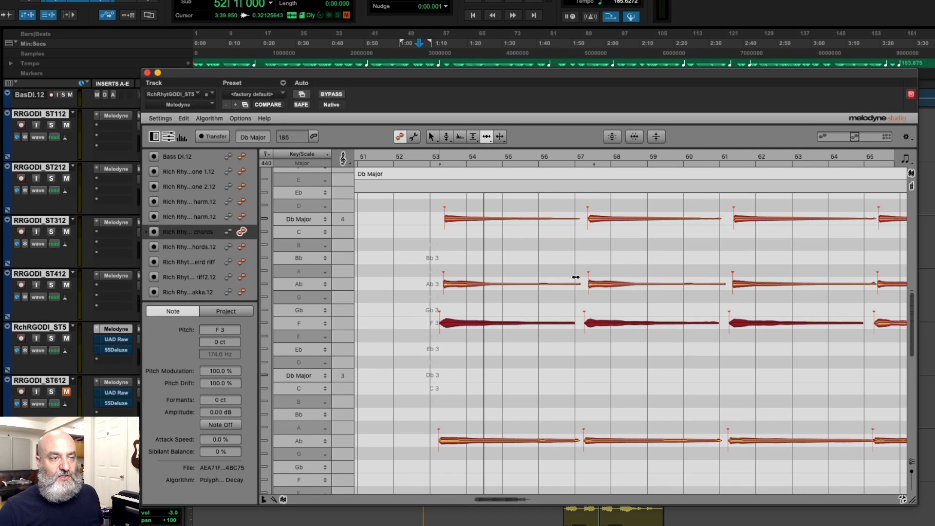
scroll(577, 338, right, 3)
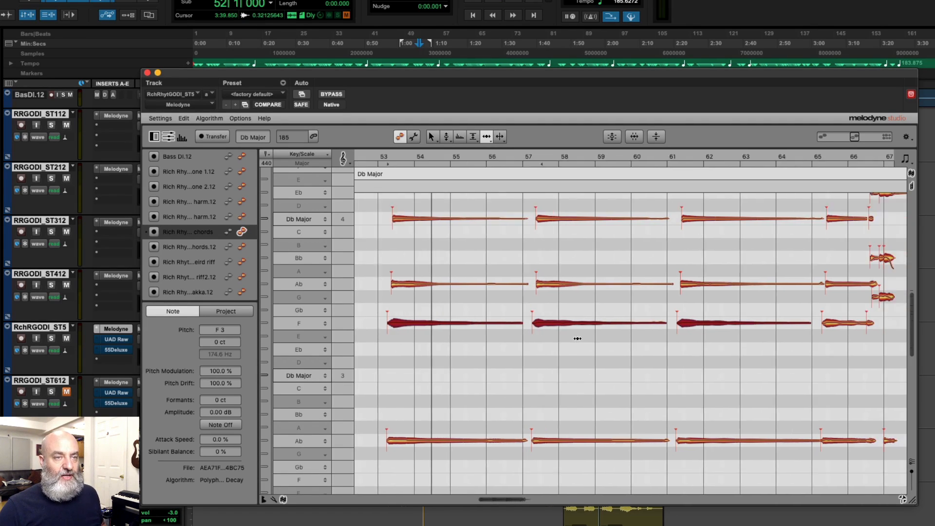
scroll(570, 340, right, 1)
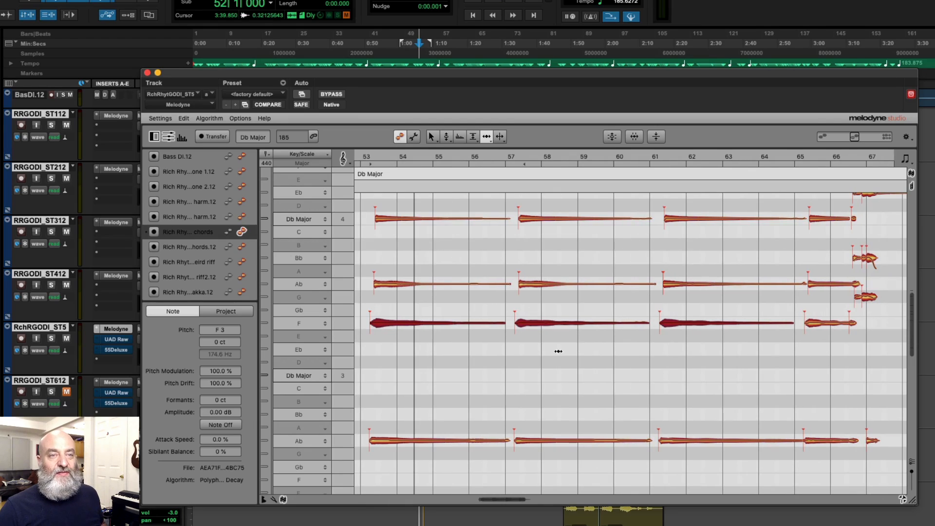
Step: Shorten the Db4, Ab3 and Ab2 notes of the chord at bar 53 so that they all end at bar 57
click(506, 224)
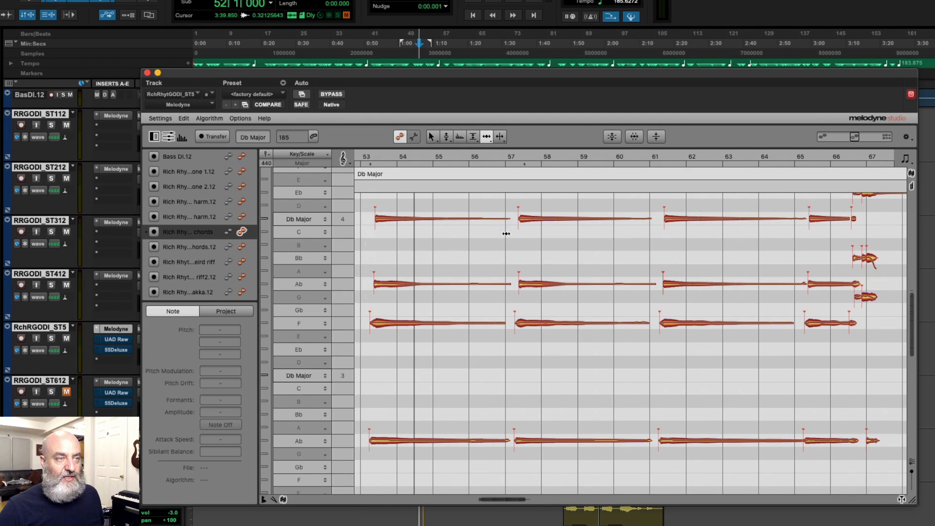
click(502, 223)
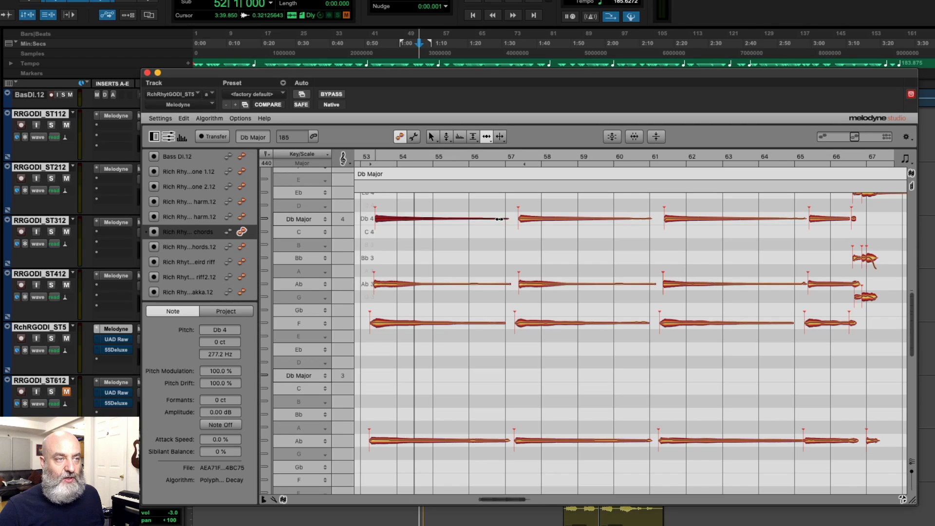
click(502, 286)
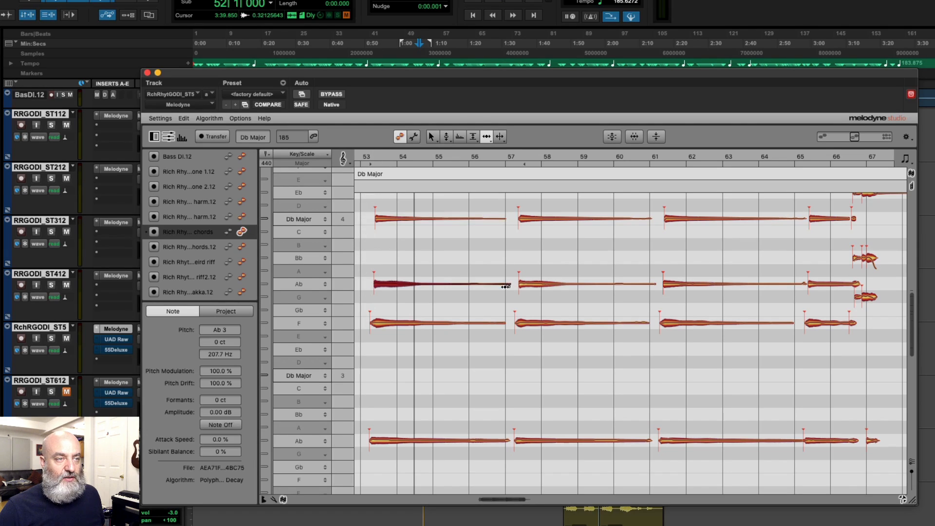
drag(501, 286, 497, 287)
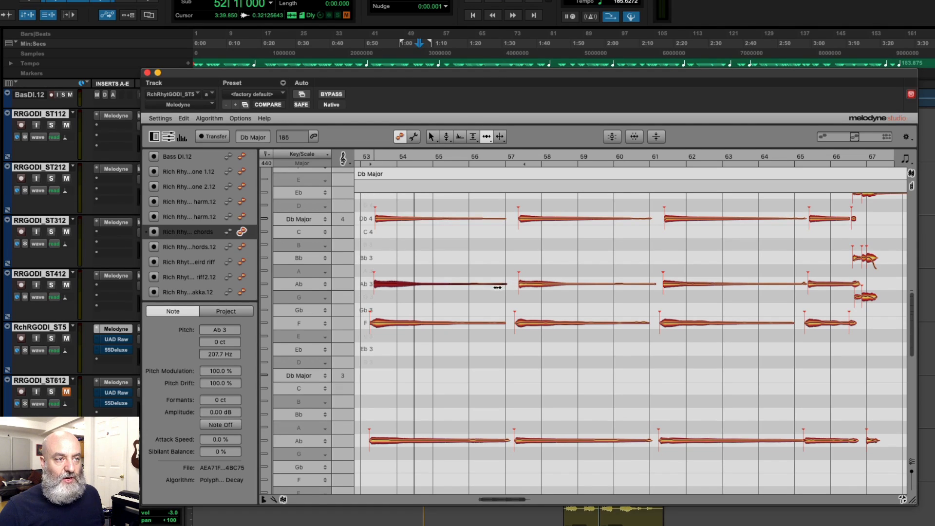
click(507, 442)
drag(507, 443, 500, 445)
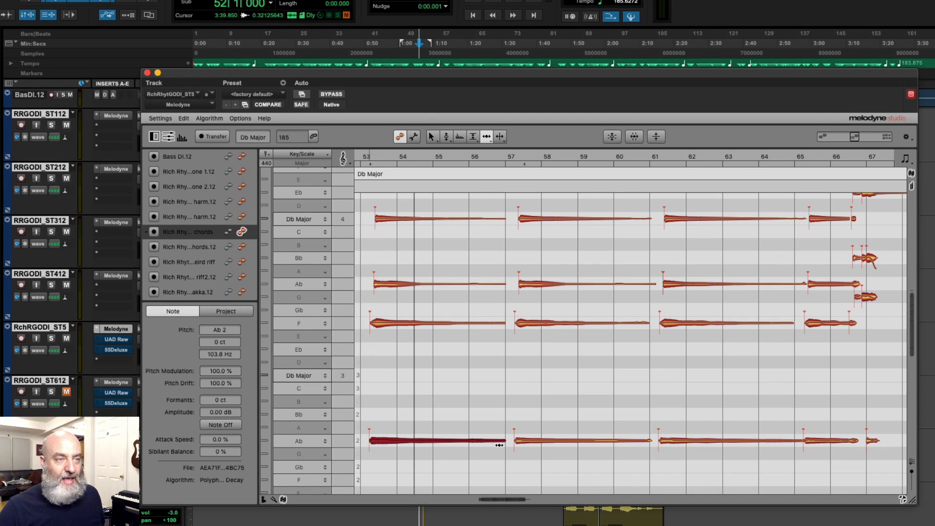
Step: Trim the second chord's Ab3 note to just before bar 61, and end the third chord's Db4, Ab3 and Ab2 notes at bar 65
drag(652, 288, 643, 289)
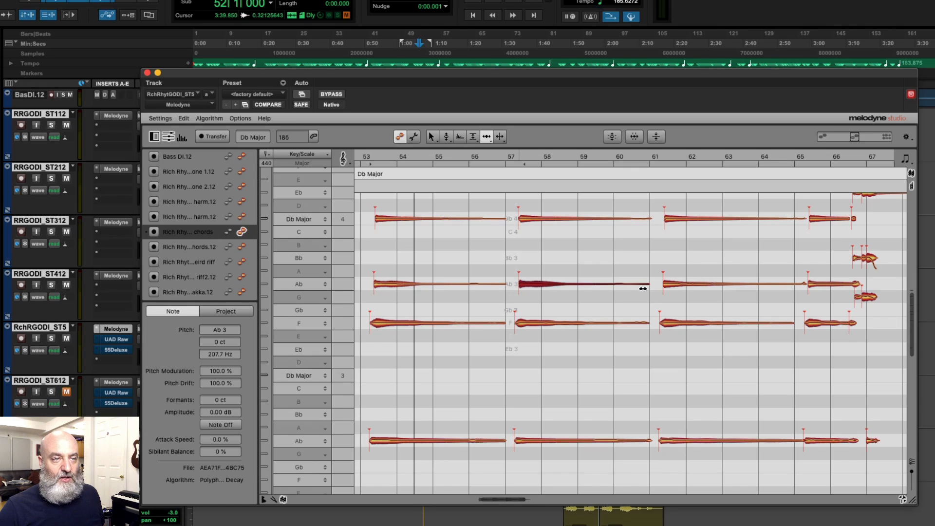
click(650, 441)
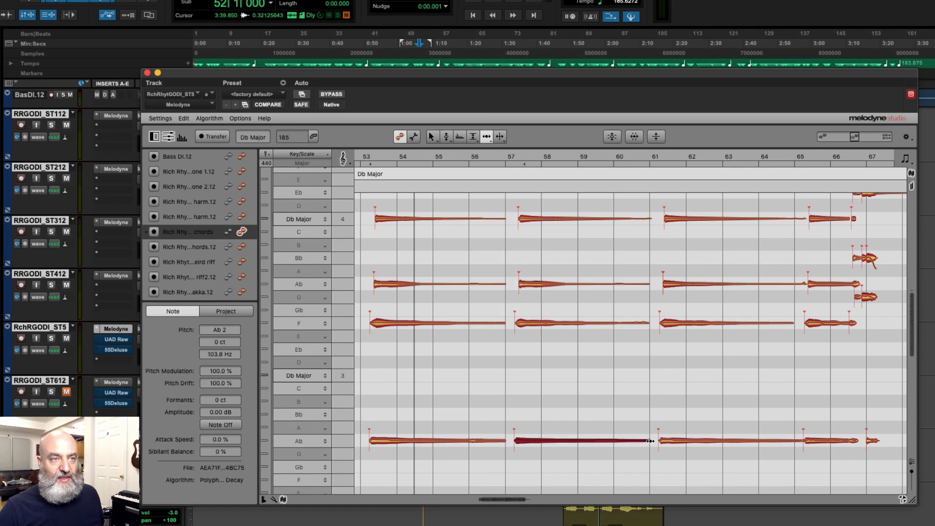
drag(803, 220, 794, 217)
click(802, 283)
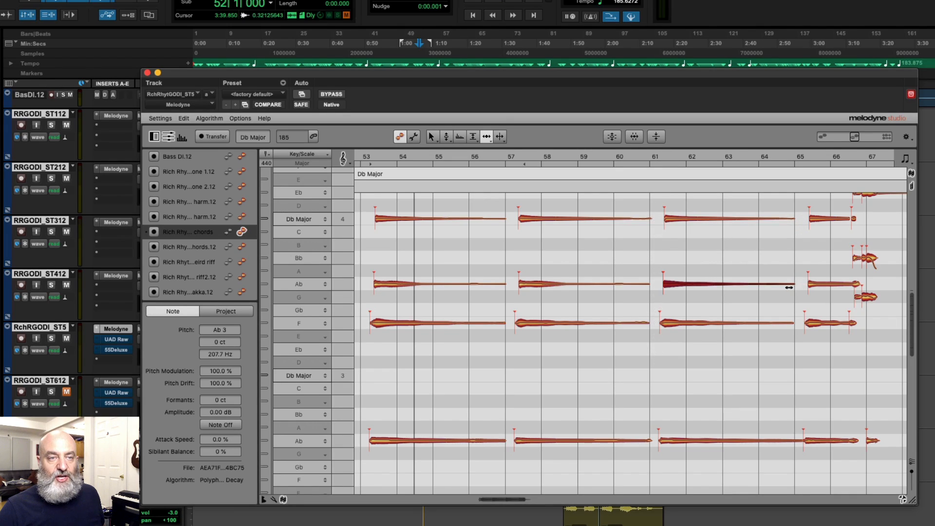
drag(799, 439, 789, 445)
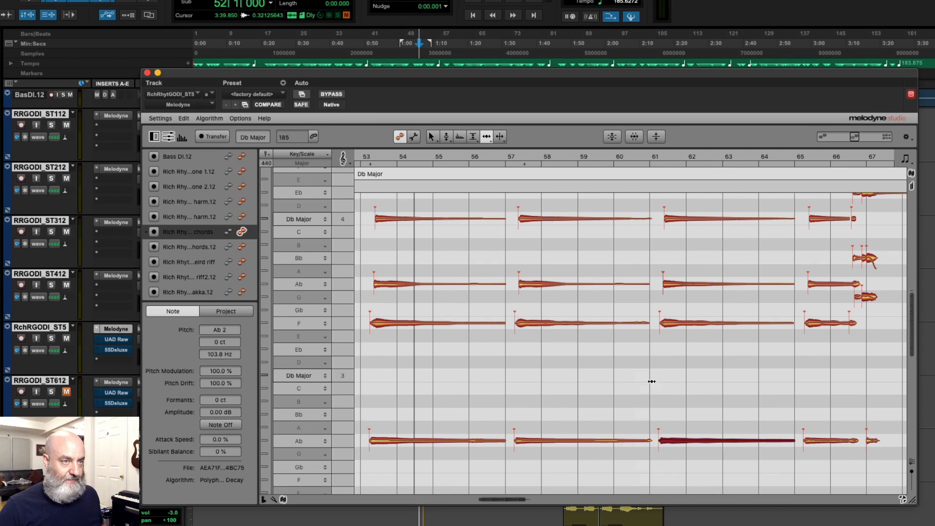
Step: Play back the trimmed chords from bar 53 and select all four notes of the first chord
scroll(651, 381, left, 2)
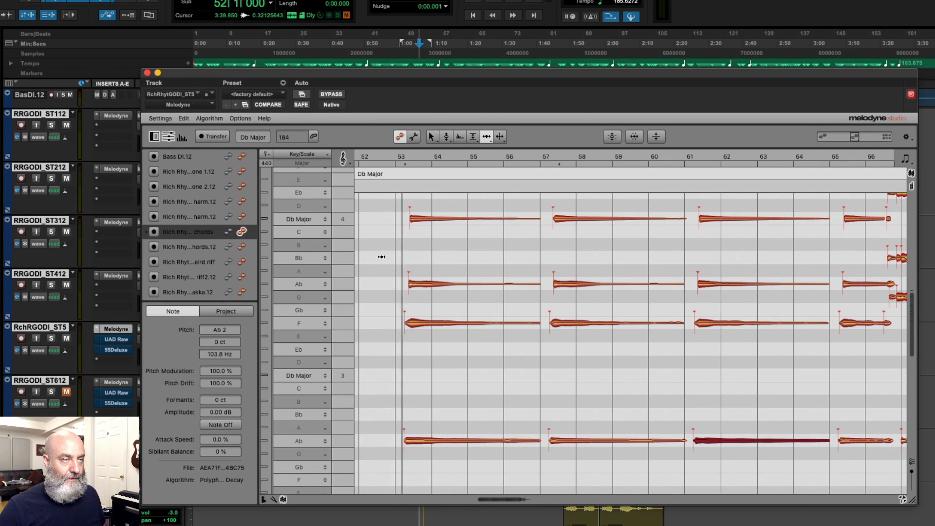
key(space)
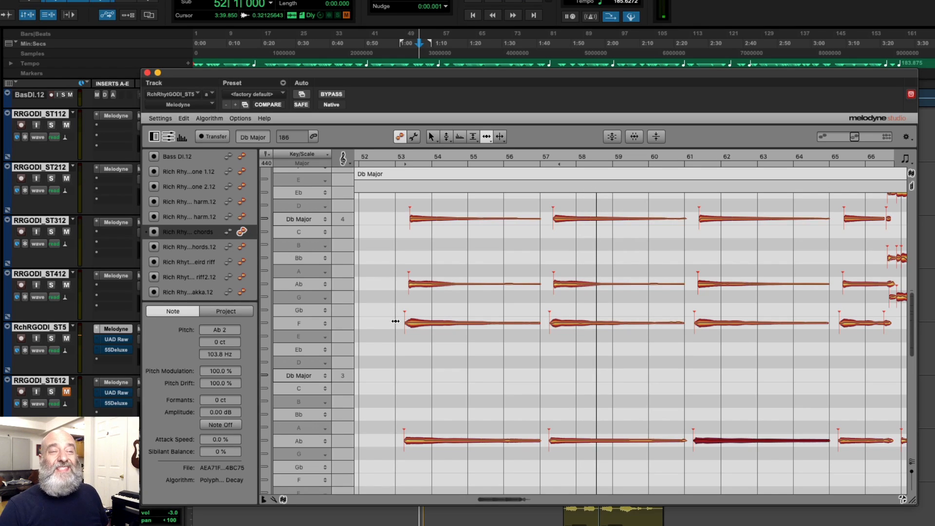
drag(482, 207, 524, 475)
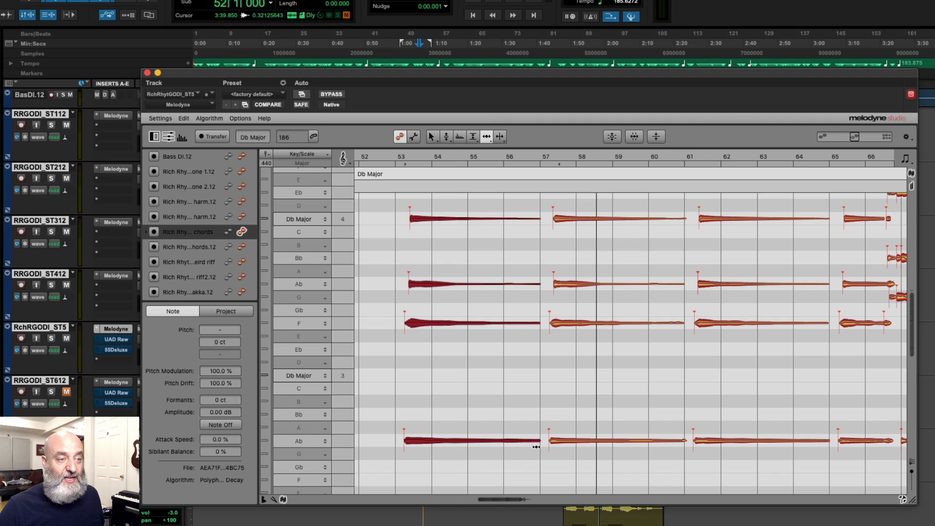
Step: Lengthen all four notes of the first chord together past bar 57 so they overlap the second chord, and play back the overlap
drag(539, 441, 559, 442)
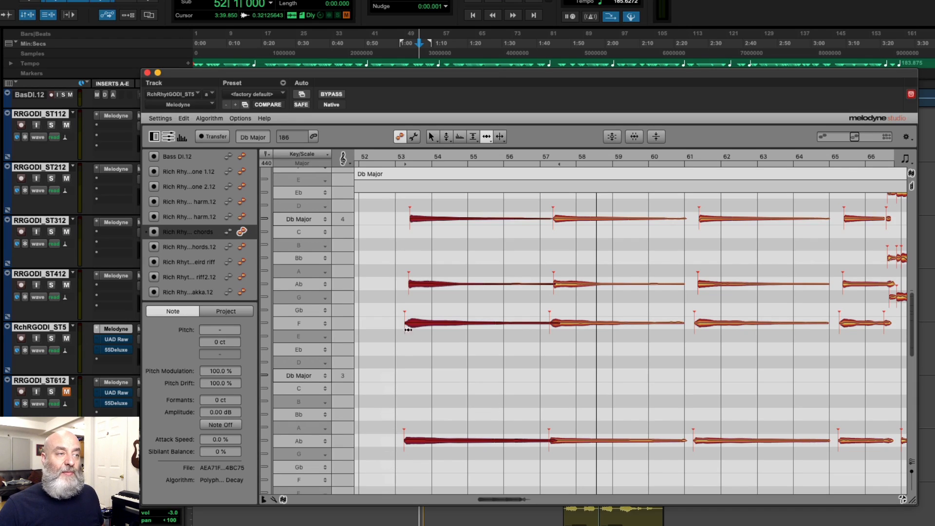
key(space)
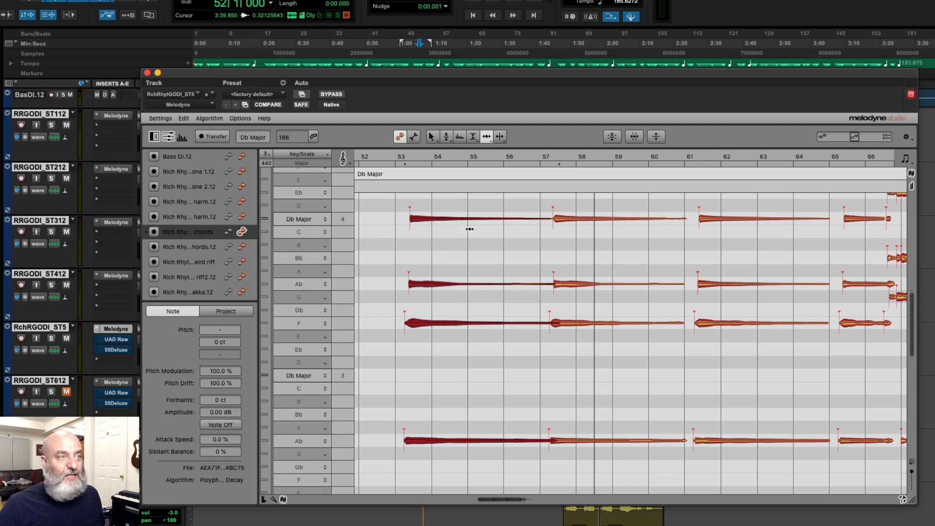
right_click(466, 201)
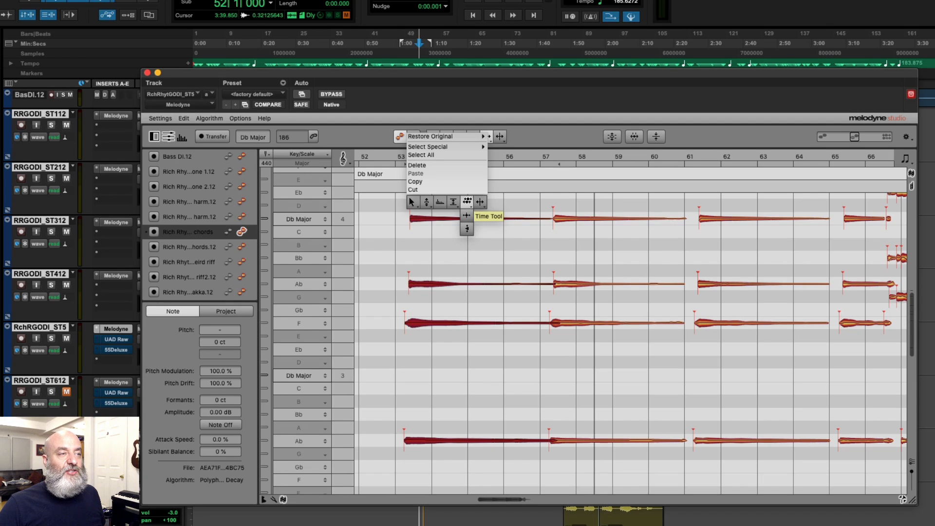
click(480, 215)
drag(496, 208, 532, 440)
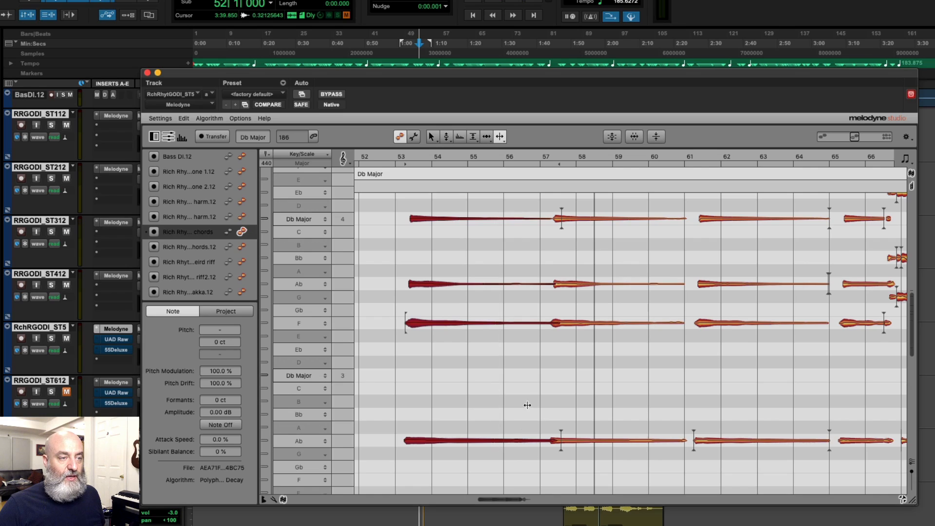
Step: With the Fade tool, lengthen the fade-outs of the first chord's four notes to start around bar 57, and play back the transition
right_click(532, 322)
mouse_move(504, 322)
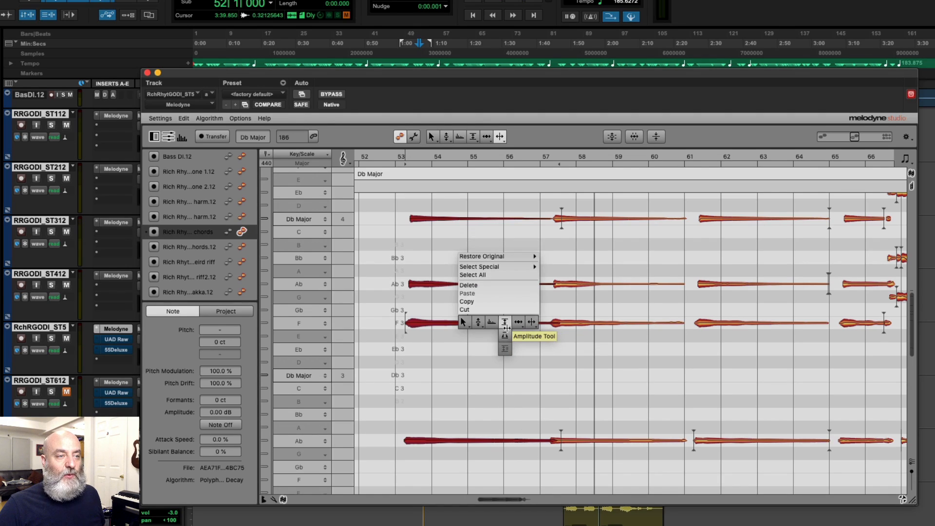
click(505, 348)
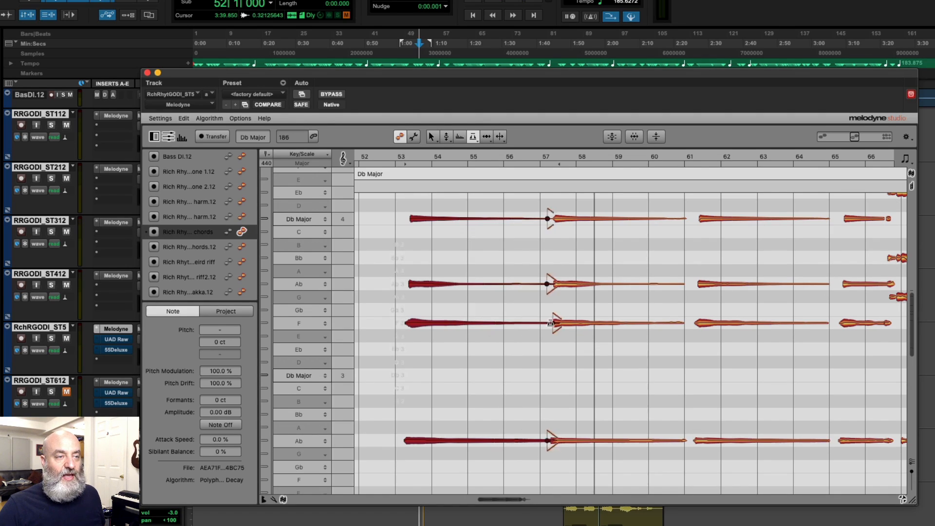
drag(545, 325, 541, 323)
click(497, 204)
double_click(497, 204)
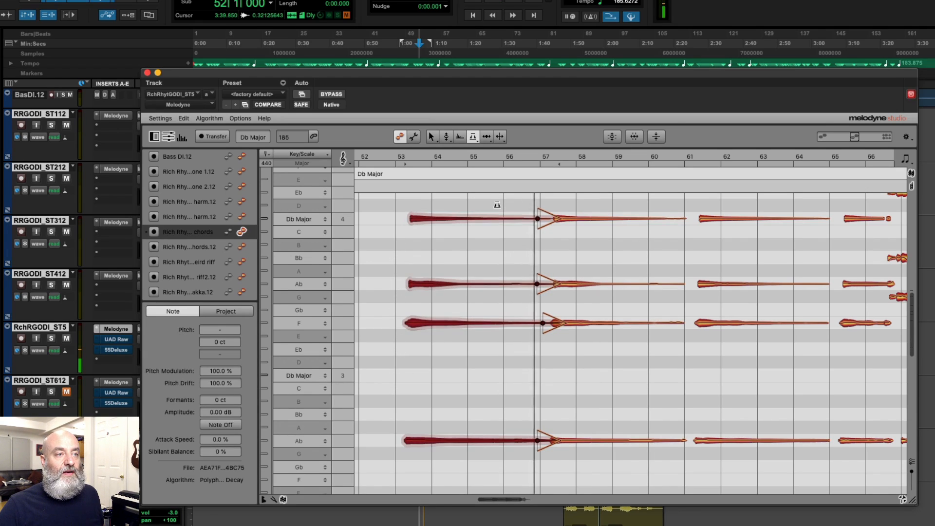